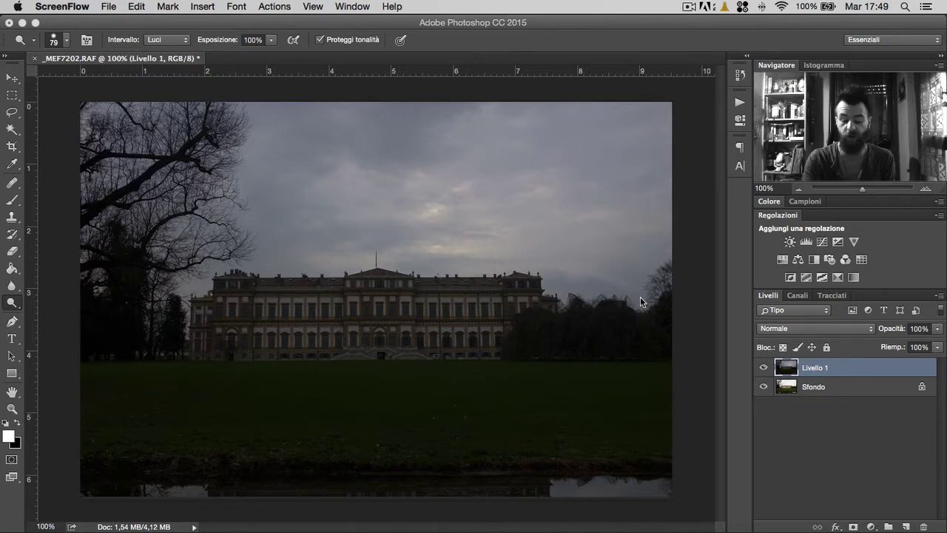
{"action": "left_click", "coordinate": [763, 367]}
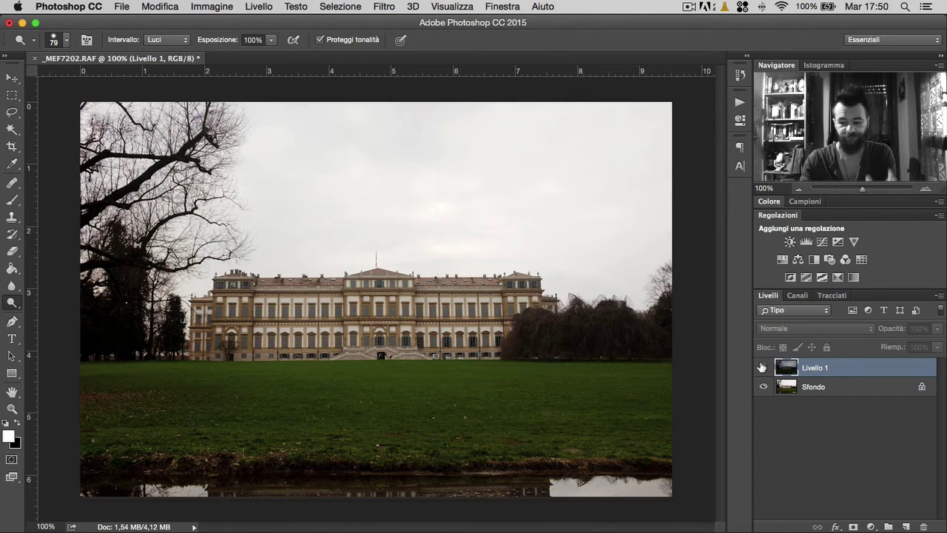
{"action": "left_click", "coordinate": [763, 367]}
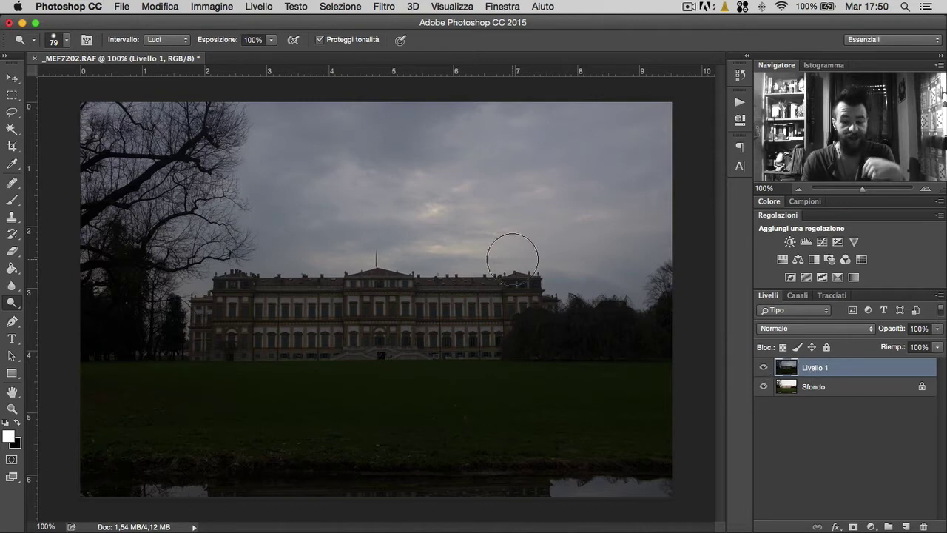
{"action": "left_click", "coordinate": [120, 7]}
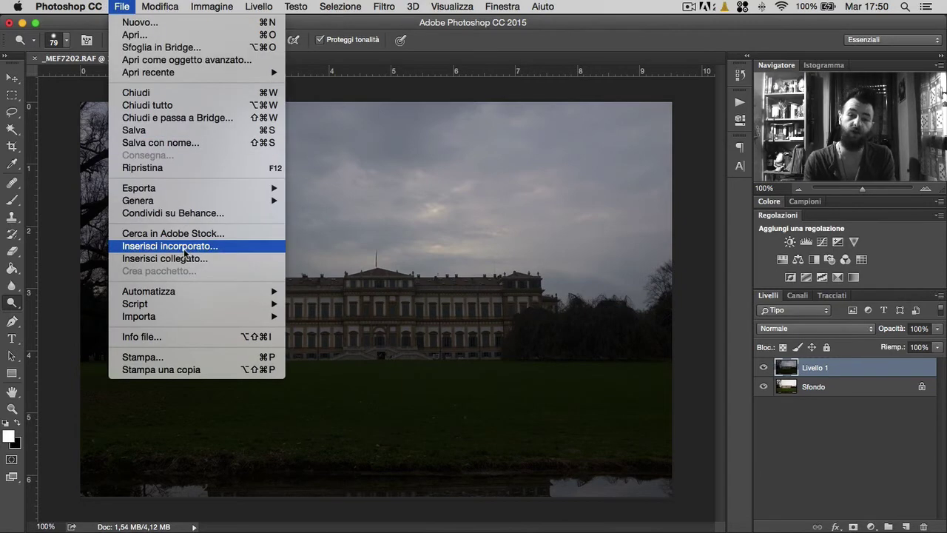
{"action": "left_click", "coordinate": [555, 33]}
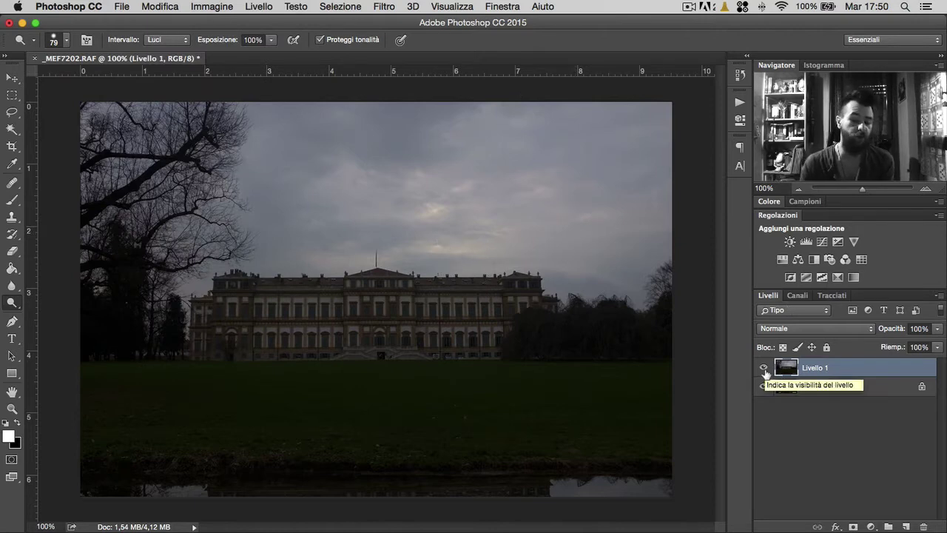
{"action": "left_click", "coordinate": [764, 368]}
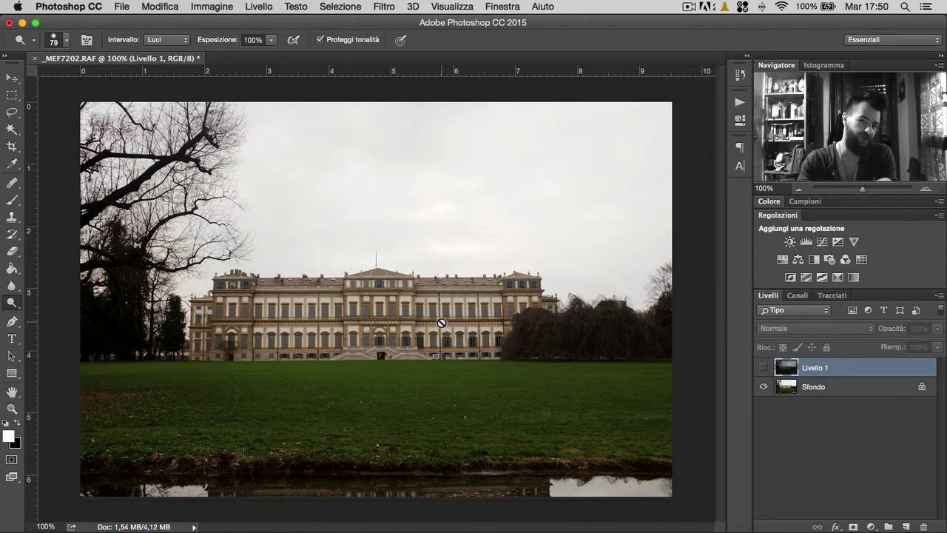
{"action": "left_click", "coordinate": [764, 370]}
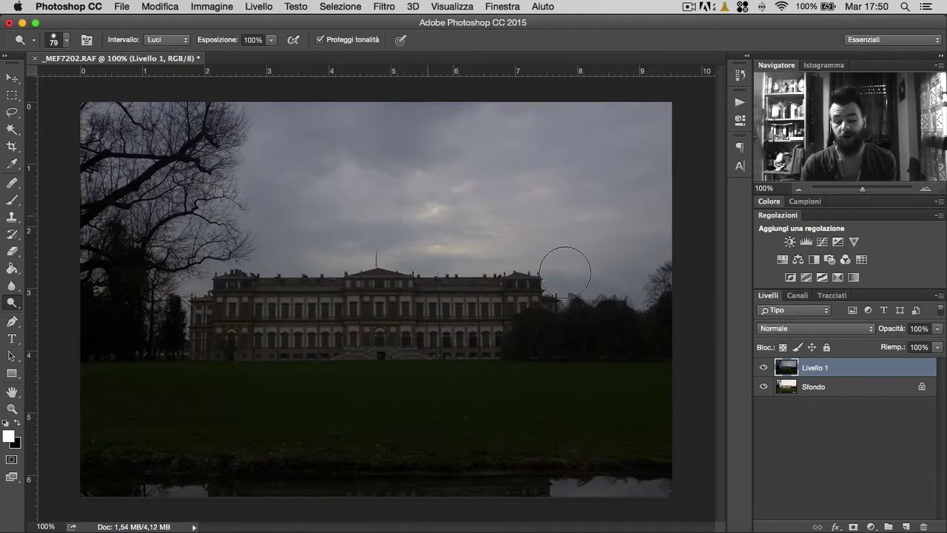
{"action": "left_click", "coordinate": [761, 367]}
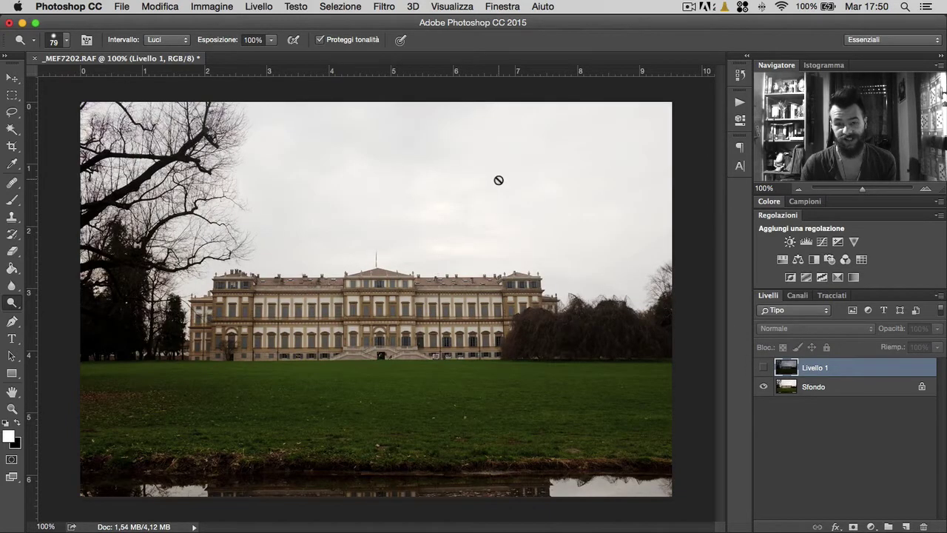
{"action": "left_click", "coordinate": [765, 368]}
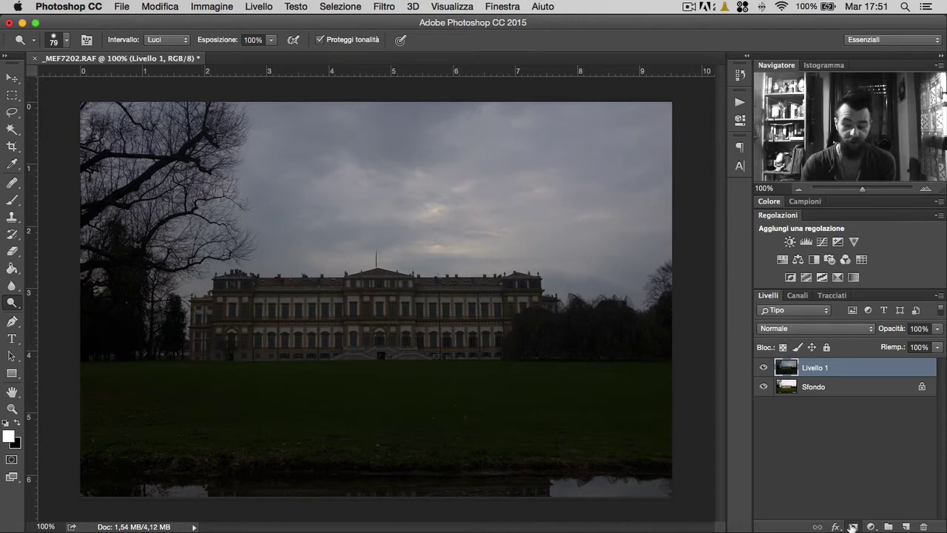
Add a layer mask to Livello 1 and set up a black 65 px brush at slightly lower opacity.
{"action": "left_click", "coordinate": [852, 526]}
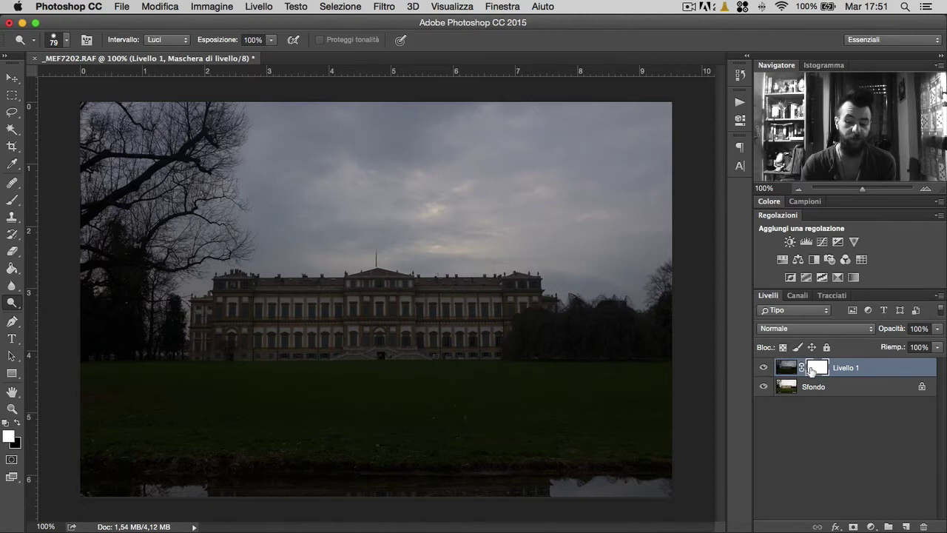
{"action": "left_click", "coordinate": [13, 200]}
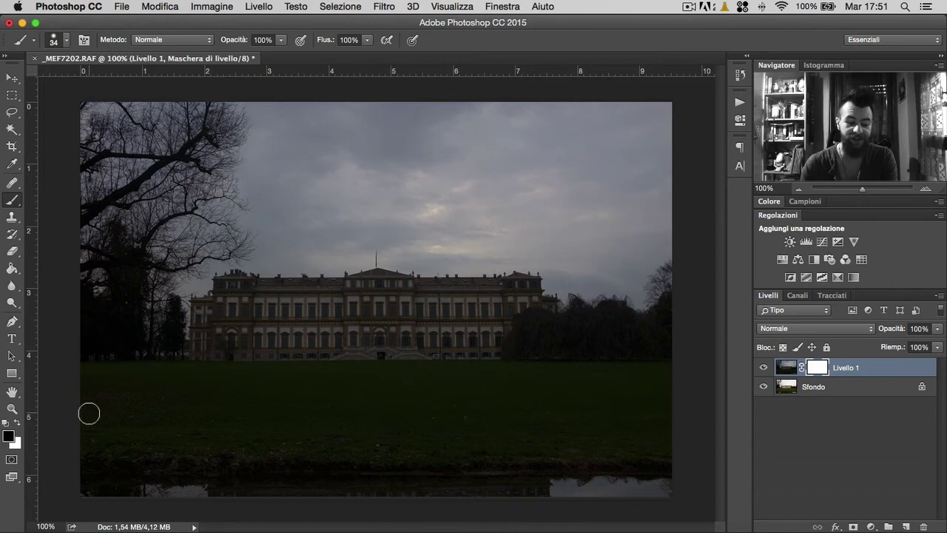
{"action": "key", "text": "x"}
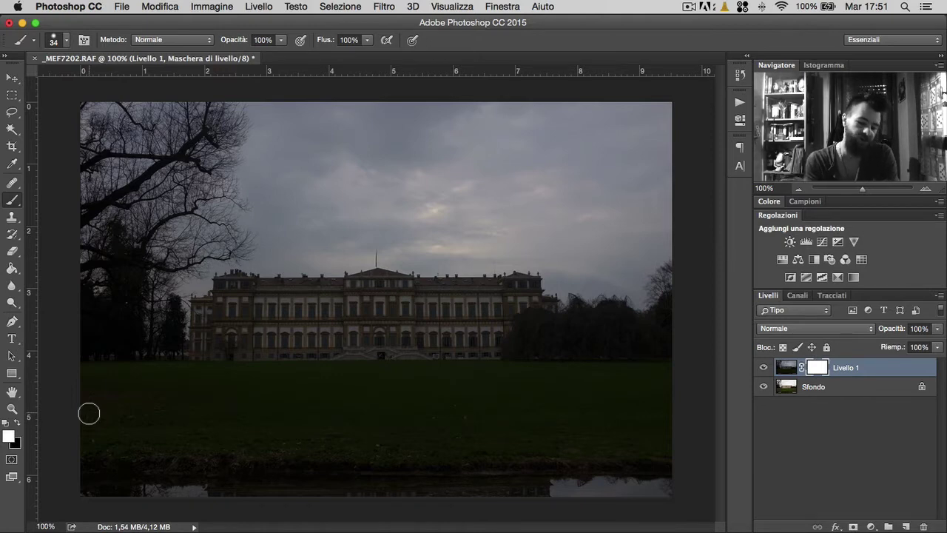
{"action": "key", "text": "x"}
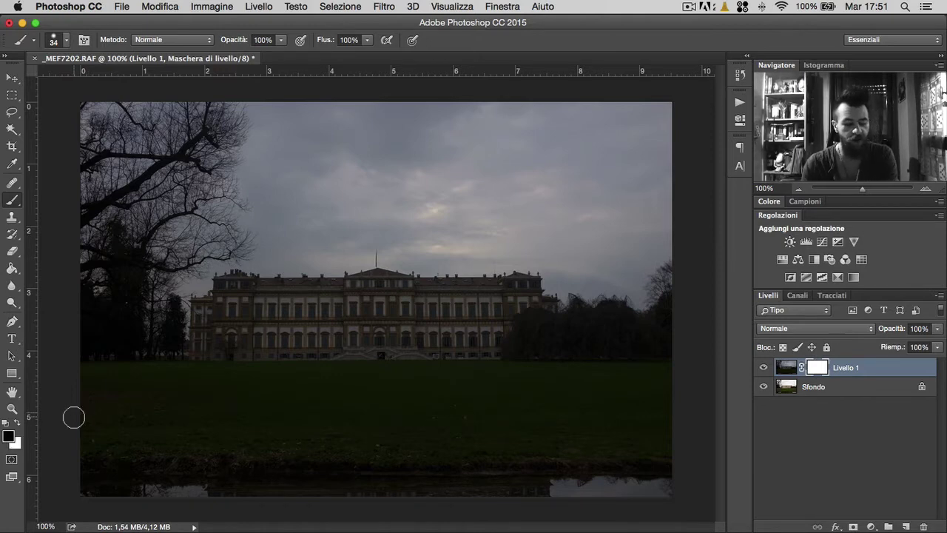
{"action": "mouse_move", "coordinate": [142, 463]}
{"action": "left_mouse_down"}
{"action": "mouse_move", "coordinate": [634, 475]}
{"action": "mouse_move", "coordinate": [176, 454]}
{"action": "mouse_move", "coordinate": [478, 429]}
{"action": "mouse_move", "coordinate": [188, 397]}
{"action": "mouse_move", "coordinate": [382, 372]}
{"action": "mouse_move", "coordinate": [318, 333]}
{"action": "mouse_move", "coordinate": [372, 354]}
{"action": "left_mouse_up"}
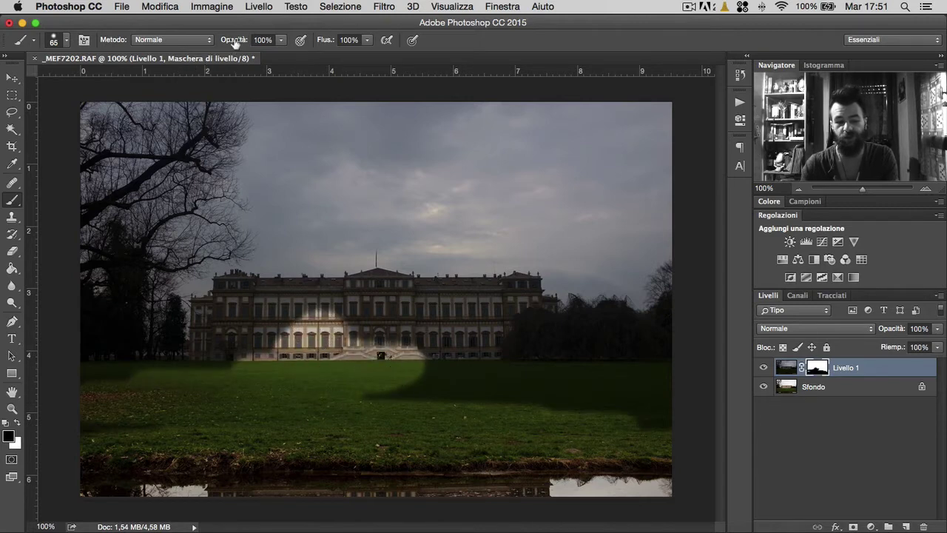
{"action": "left_click_drag", "start_coordinate": [233, 42], "coordinate": [228, 42]}
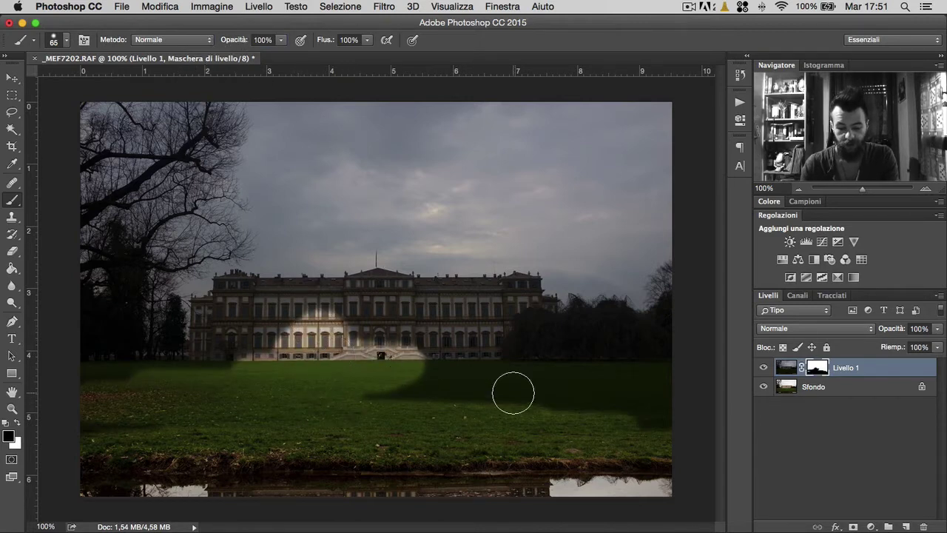
Paint the mask to reveal the original meadow and lit facade, fixing the centre-left in white.
{"action": "left_click_drag", "start_coordinate": [513, 391], "coordinate": [392, 391]}
{"action": "left_click", "coordinate": [61, 44]}
{"action": "left_click", "coordinate": [86, 106]}
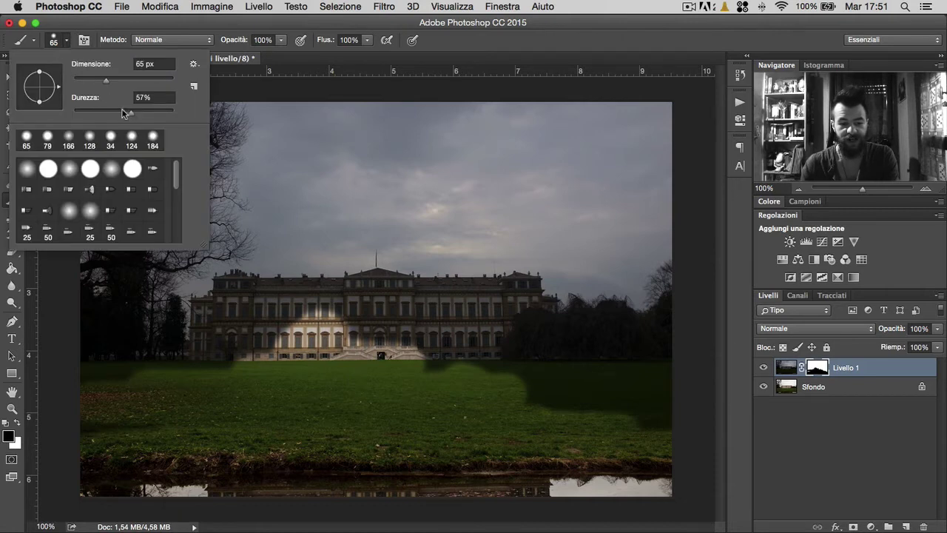
{"action": "left_click", "coordinate": [61, 44]}
{"action": "left_click_drag", "start_coordinate": [318, 315], "coordinate": [680, 409]}
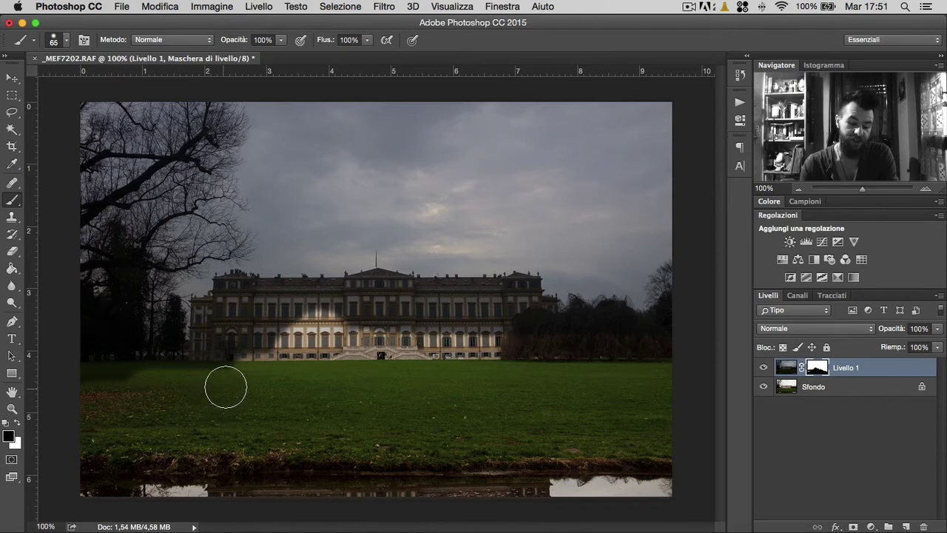
{"action": "left_click_drag", "start_coordinate": [227, 387], "coordinate": [111, 381]}
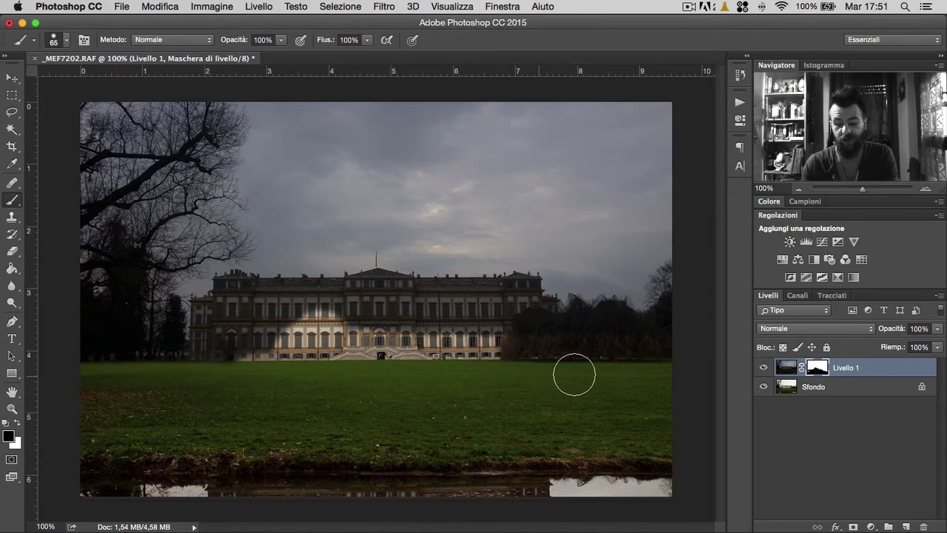
{"action": "left_click_drag", "start_coordinate": [483, 377], "coordinate": [681, 375]}
{"action": "key", "text": "x"}
{"action": "mouse_move", "coordinate": [359, 353]}
{"action": "left_mouse_down"}
{"action": "mouse_move", "coordinate": [276, 329]}
{"action": "mouse_move", "coordinate": [229, 330]}
{"action": "mouse_move", "coordinate": [307, 334]}
{"action": "mouse_move", "coordinate": [264, 339]}
{"action": "mouse_move", "coordinate": [669, 338]}
{"action": "mouse_move", "coordinate": [280, 339]}
{"action": "left_mouse_up"}
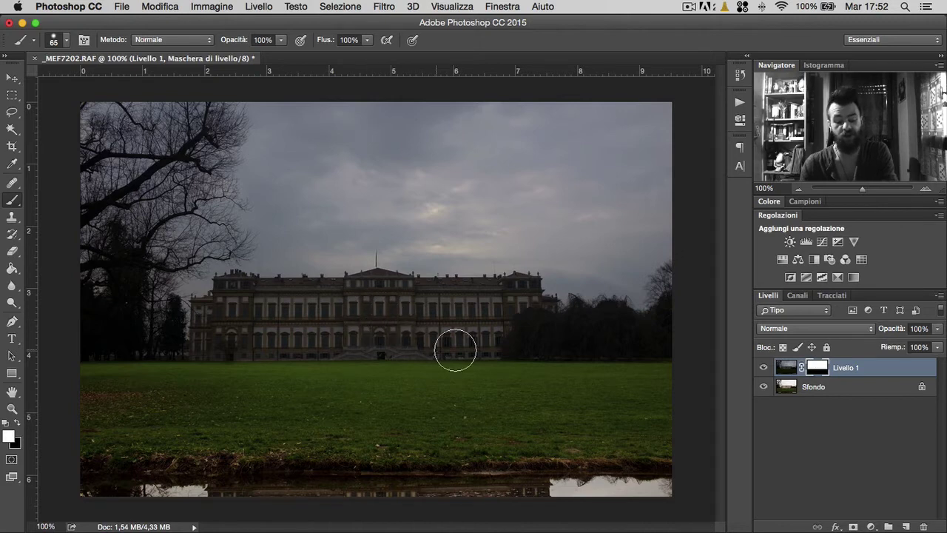
Paint black on the mask over the palace facade and right-hand trees.
{"action": "key", "text": "x"}
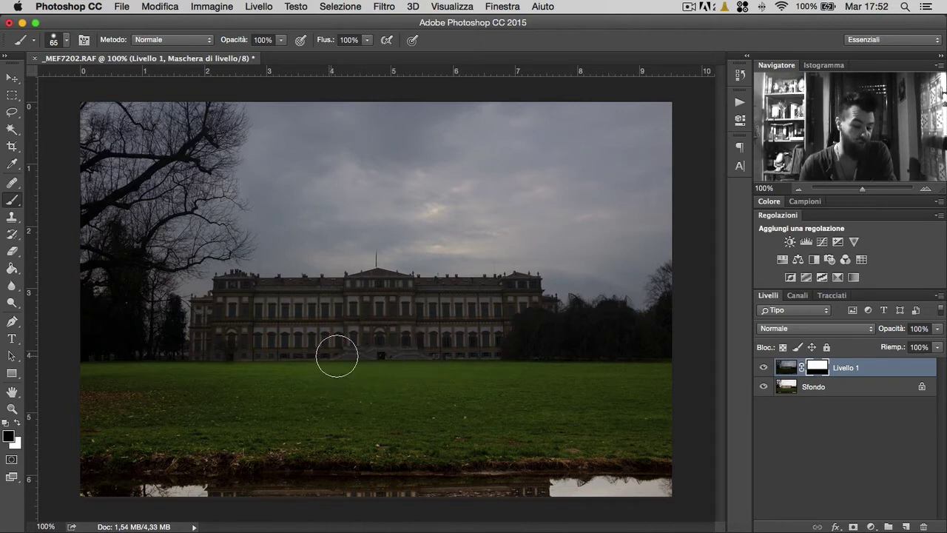
{"action": "left_click_drag", "start_coordinate": [332, 347], "coordinate": [211, 344]}
{"action": "mouse_move", "coordinate": [130, 341]}
{"action": "left_mouse_down"}
{"action": "mouse_move", "coordinate": [668, 344]}
{"action": "mouse_move", "coordinate": [634, 327]}
{"action": "mouse_move", "coordinate": [95, 323]}
{"action": "mouse_move", "coordinate": [315, 305]}
{"action": "mouse_move", "coordinate": [598, 321]}
{"action": "mouse_move", "coordinate": [673, 284]}
{"action": "mouse_move", "coordinate": [118, 287]}
{"action": "left_mouse_up"}
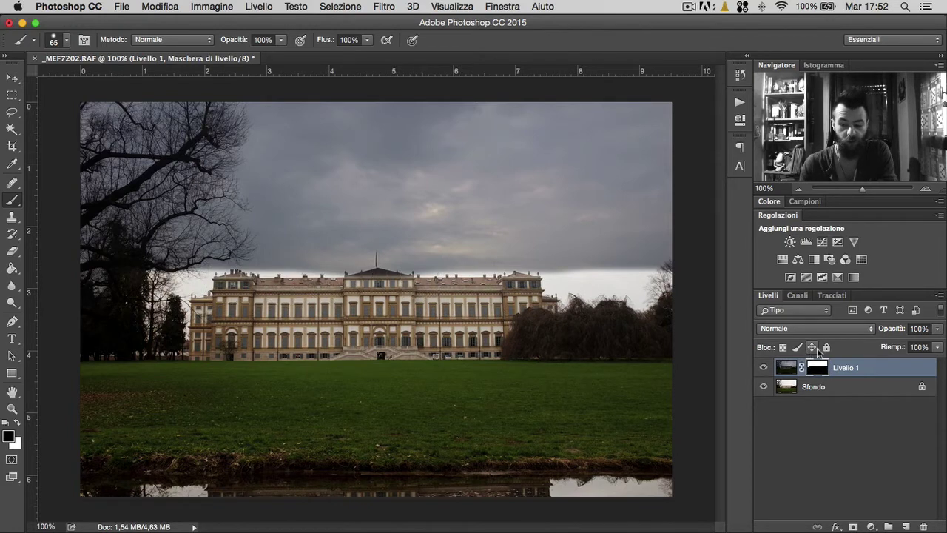
Lower Livello 1's opacity to about 75% and drag its mask to the trash.
{"action": "left_click_drag", "start_coordinate": [888, 327], "coordinate": [866, 329]}
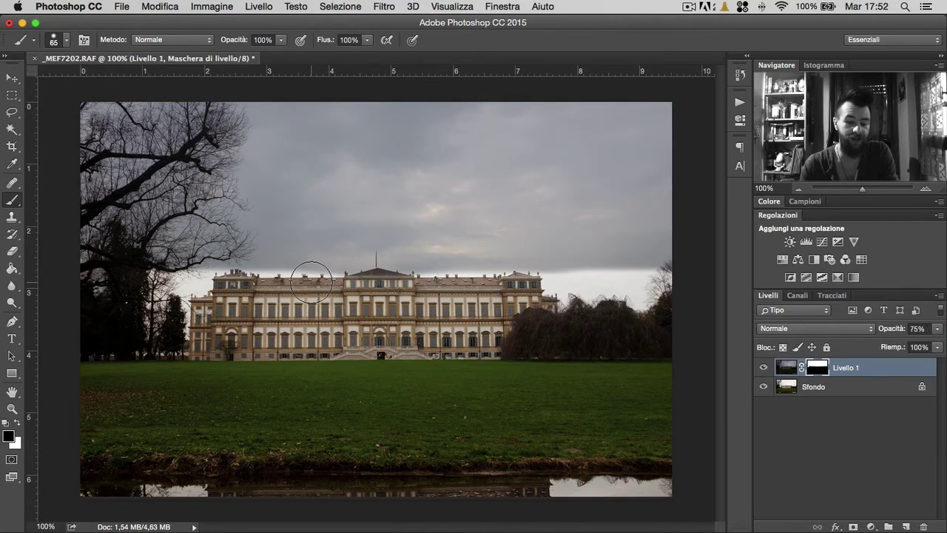
{"action": "left_click_drag", "start_coordinate": [312, 281], "coordinate": [298, 118]}
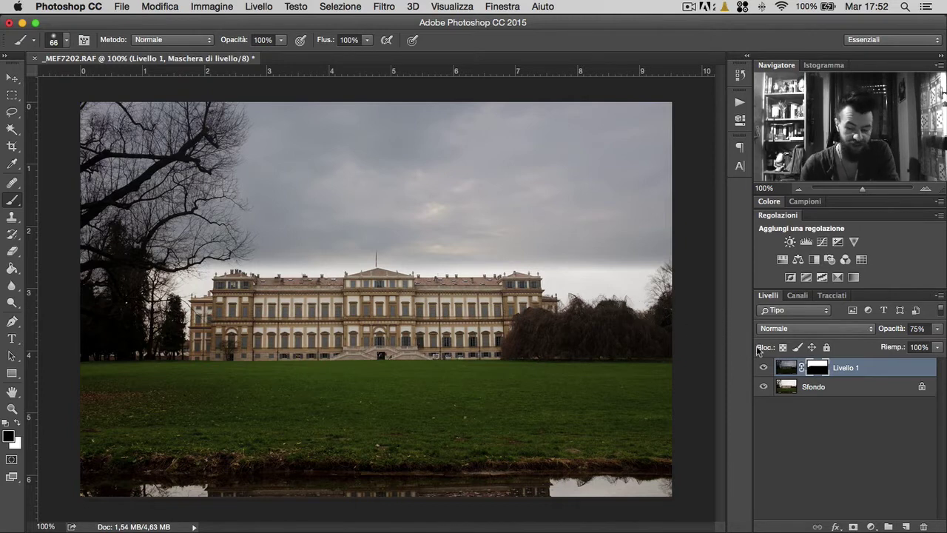
{"action": "left_click_drag", "start_coordinate": [820, 368], "coordinate": [923, 526]}
Delete the mask without applying it, then lasso the villa, treeline and lawn below the sky.
{"action": "left_click", "coordinate": [412, 216]}
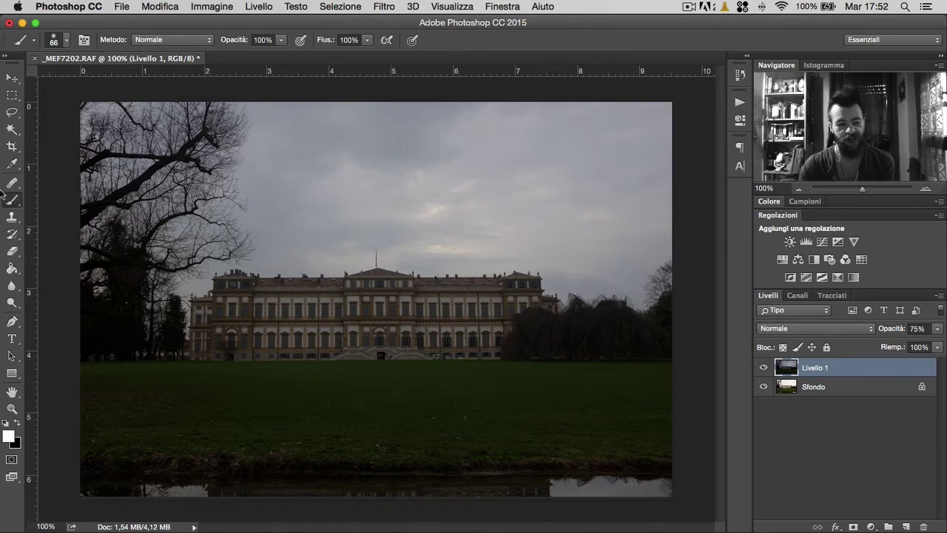
{"action": "left_click", "coordinate": [12, 112]}
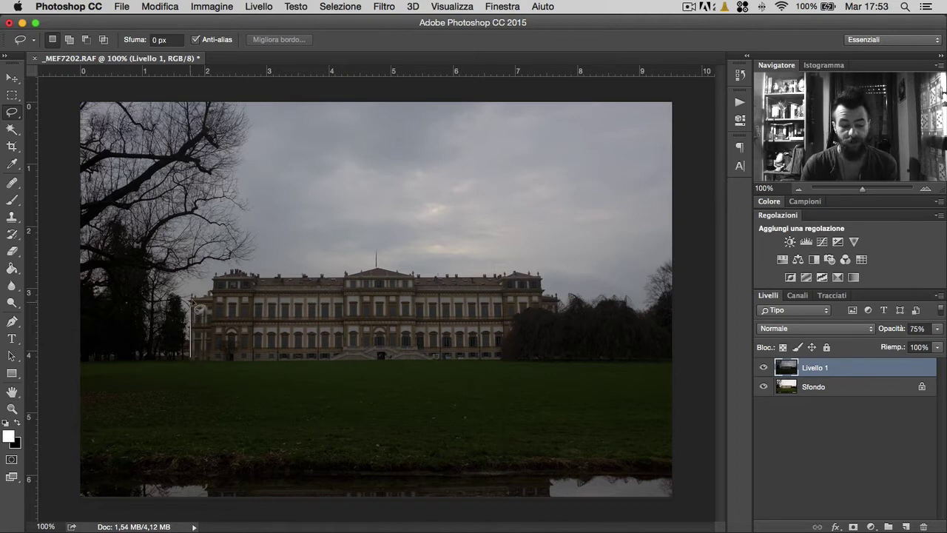
{"action": "left_click_drag", "start_coordinate": [222, 281], "coordinate": [543, 286]}
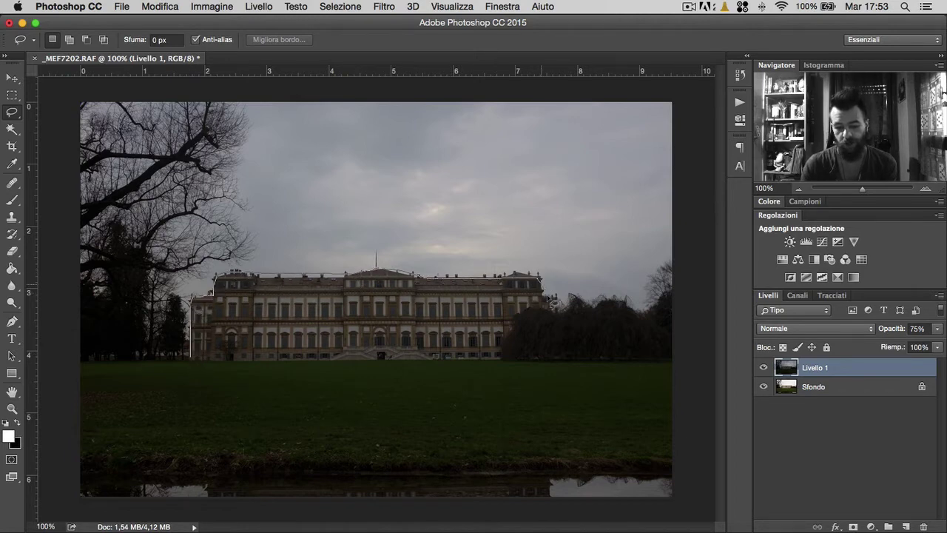
{"action": "mouse_move", "coordinate": [565, 326]}
{"action": "left_mouse_down"}
{"action": "mouse_move", "coordinate": [594, 311]}
{"action": "mouse_move", "coordinate": [654, 304]}
{"action": "mouse_move", "coordinate": [700, 518]}
{"action": "mouse_move", "coordinate": [287, 526]}
{"action": "mouse_move", "coordinate": [68, 517]}
{"action": "mouse_move", "coordinate": [74, 304]}
{"action": "mouse_move", "coordinate": [111, 305]}
{"action": "mouse_move", "coordinate": [103, 234]}
{"action": "mouse_move", "coordinate": [142, 252]}
{"action": "mouse_move", "coordinate": [210, 212]}
{"action": "left_mouse_up"}
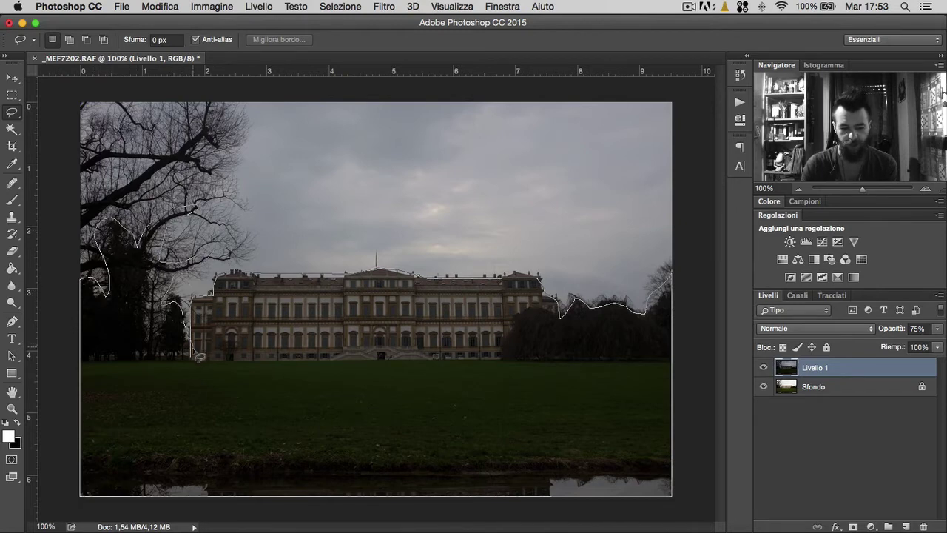
{"action": "left_click_drag", "start_coordinate": [200, 357], "coordinate": [200, 358]}
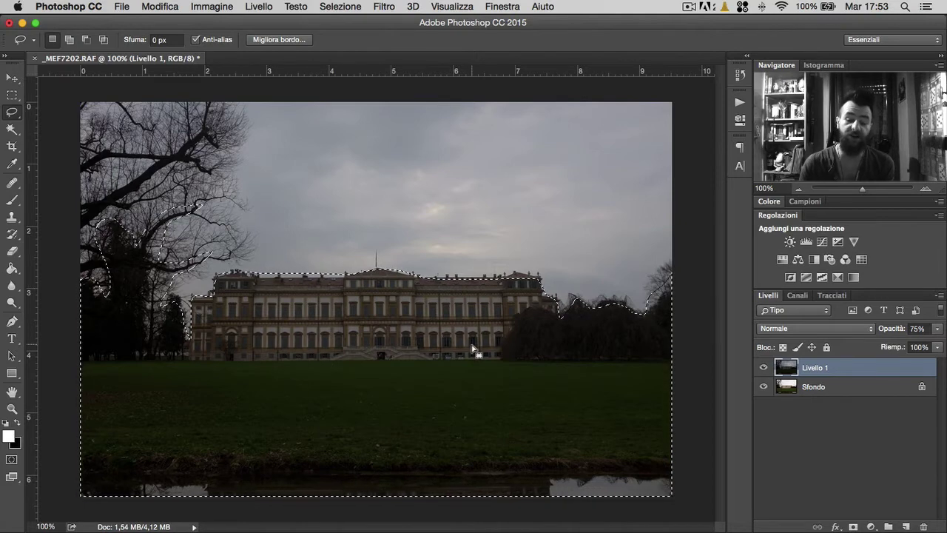
Refine the selection edge along the palace roofline in Migliora bordo, keeping the Sovrapposizione preview.
{"action": "left_click", "coordinate": [288, 40]}
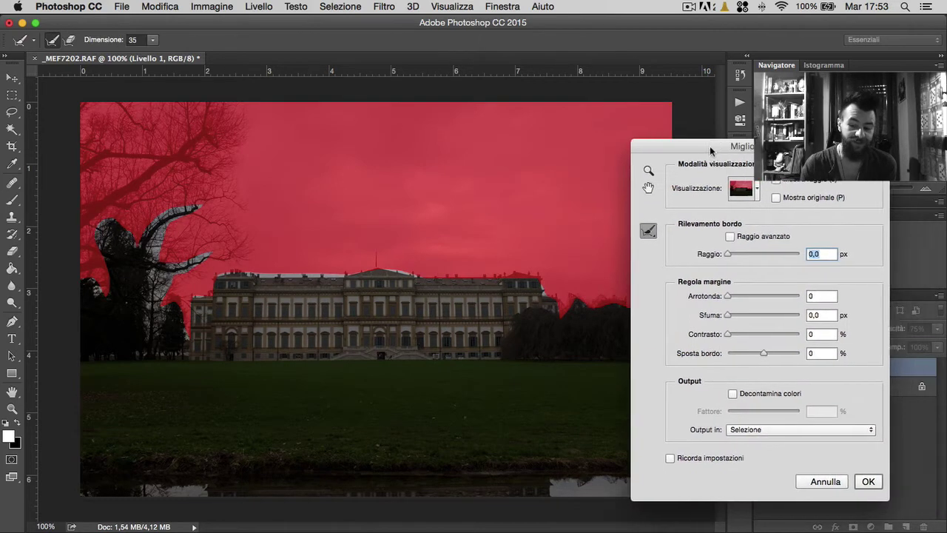
{"action": "left_click_drag", "start_coordinate": [764, 147], "coordinate": [594, 147]}
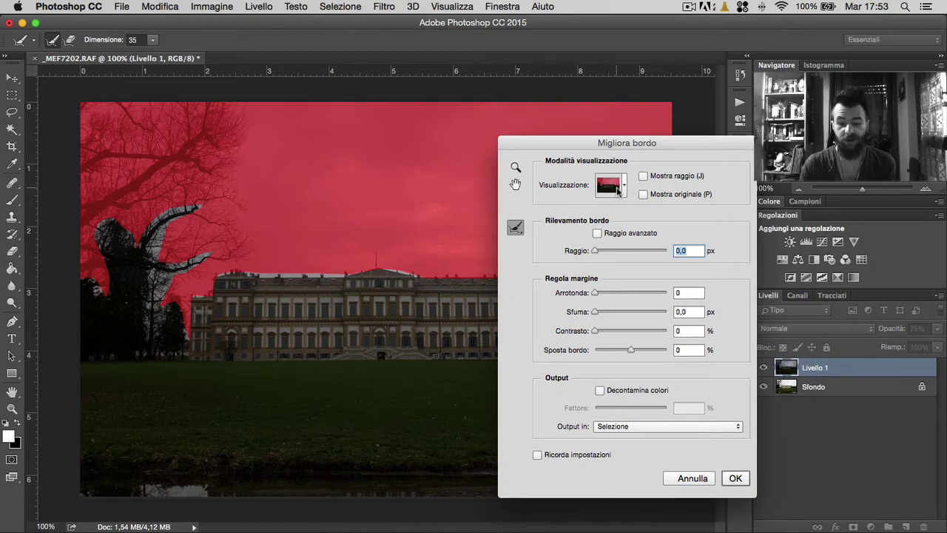
{"action": "left_click", "coordinate": [619, 190]}
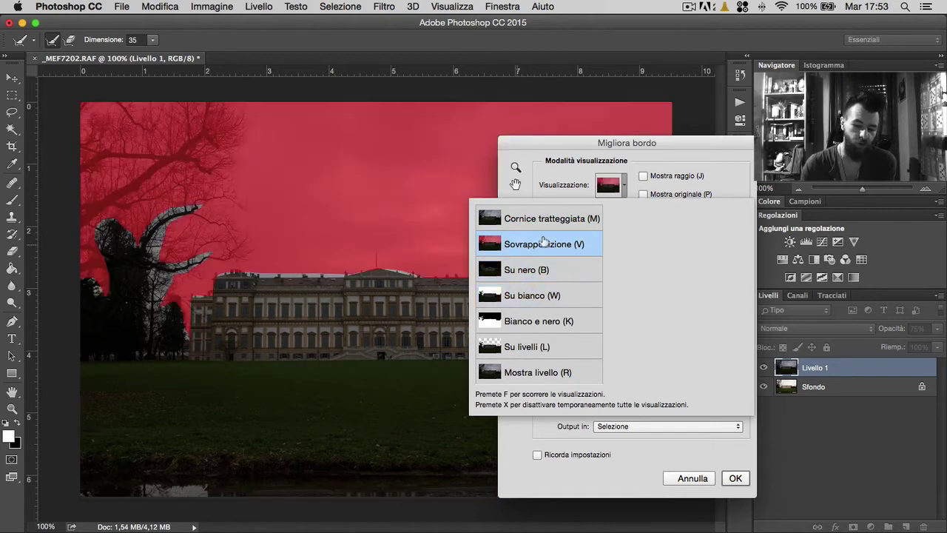
{"action": "left_click", "coordinate": [566, 148]}
{"action": "left_click_drag", "start_coordinate": [602, 143], "coordinate": [399, 394]}
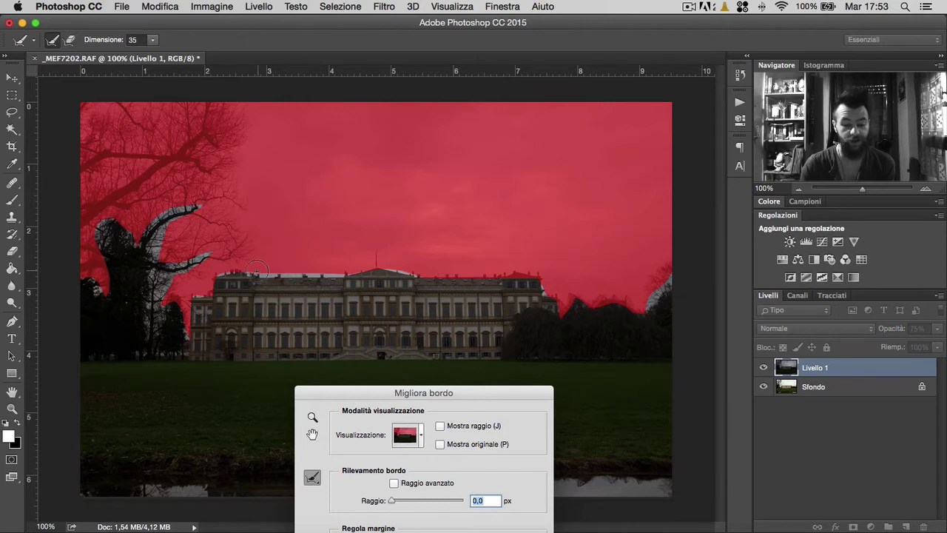
{"action": "left_click_drag", "start_coordinate": [222, 269], "coordinate": [536, 276]}
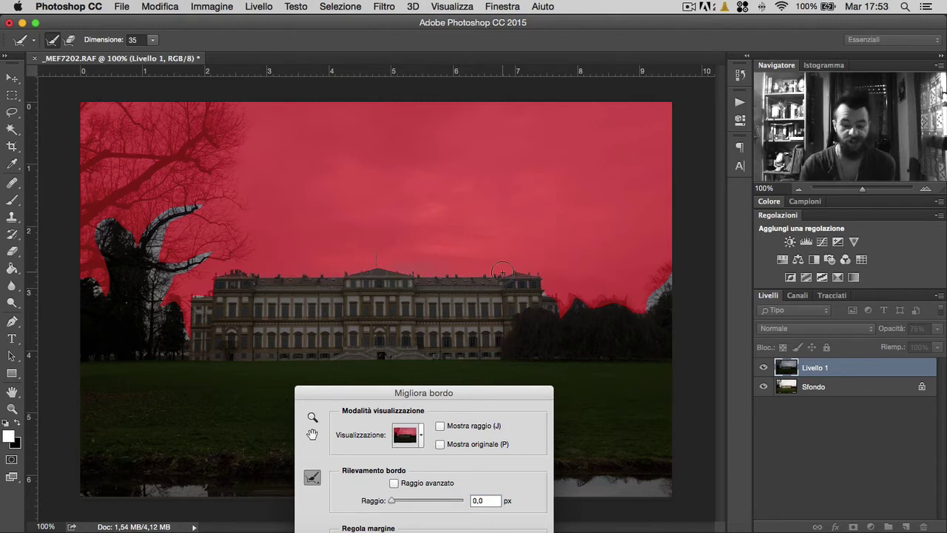
{"action": "mouse_move", "coordinate": [514, 266]}
{"action": "left_mouse_down"}
{"action": "mouse_move", "coordinate": [563, 316]}
{"action": "mouse_move", "coordinate": [673, 270]}
{"action": "left_mouse_up"}
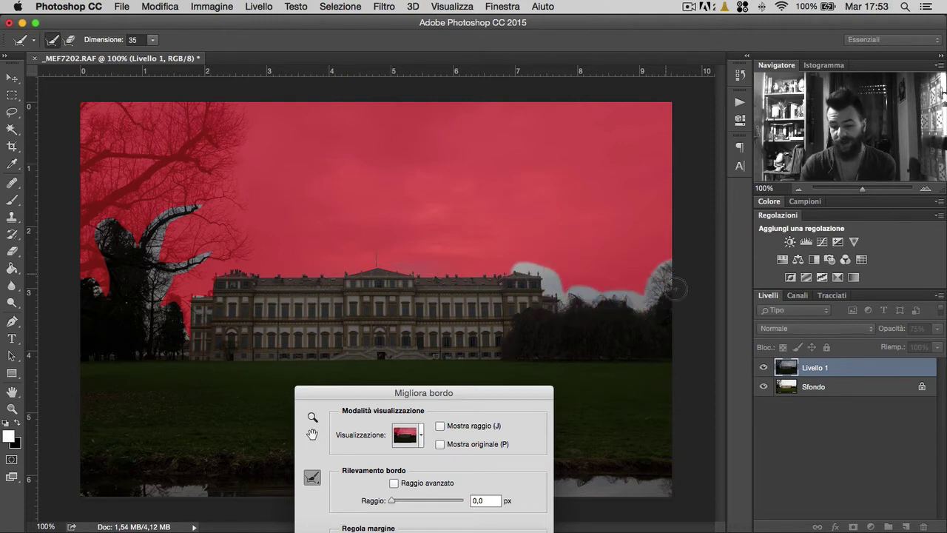
Brush edge refinement along the right treeline, the palace's left side and the left tree branches.
{"action": "left_click_drag", "start_coordinate": [673, 270], "coordinate": [700, 265]}
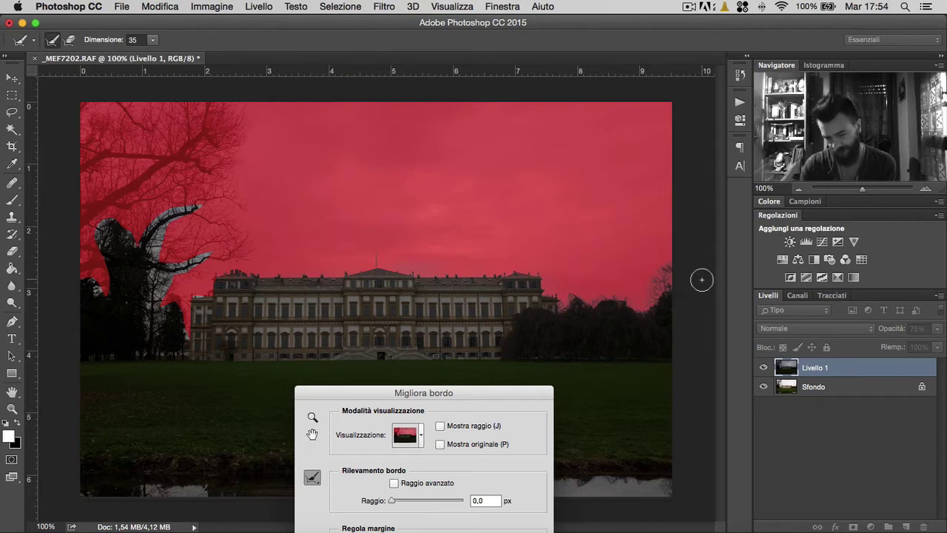
{"action": "left_click_drag", "start_coordinate": [210, 280], "coordinate": [185, 296]}
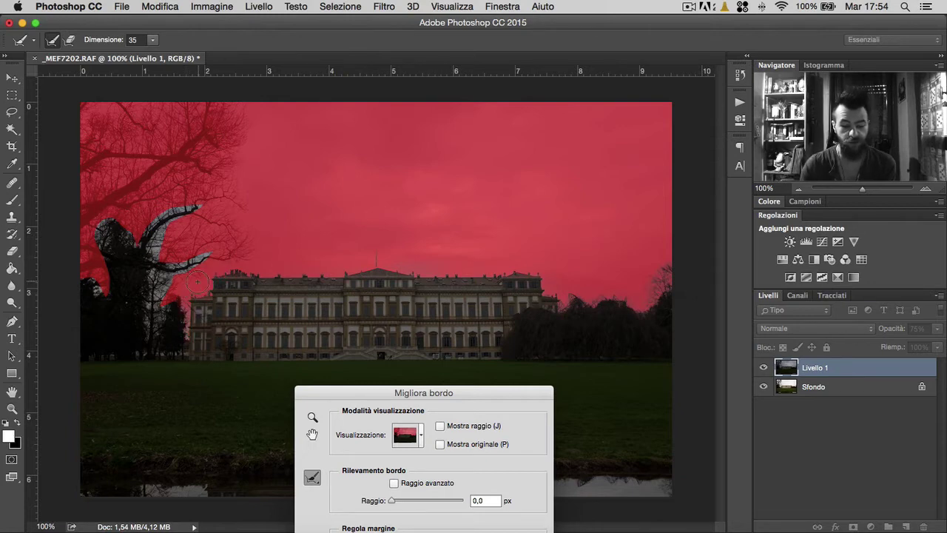
{"action": "mouse_move", "coordinate": [164, 292]}
{"action": "left_mouse_down"}
{"action": "mouse_move", "coordinate": [213, 247]}
{"action": "mouse_move", "coordinate": [139, 237]}
{"action": "mouse_move", "coordinate": [100, 290]}
{"action": "left_mouse_up"}
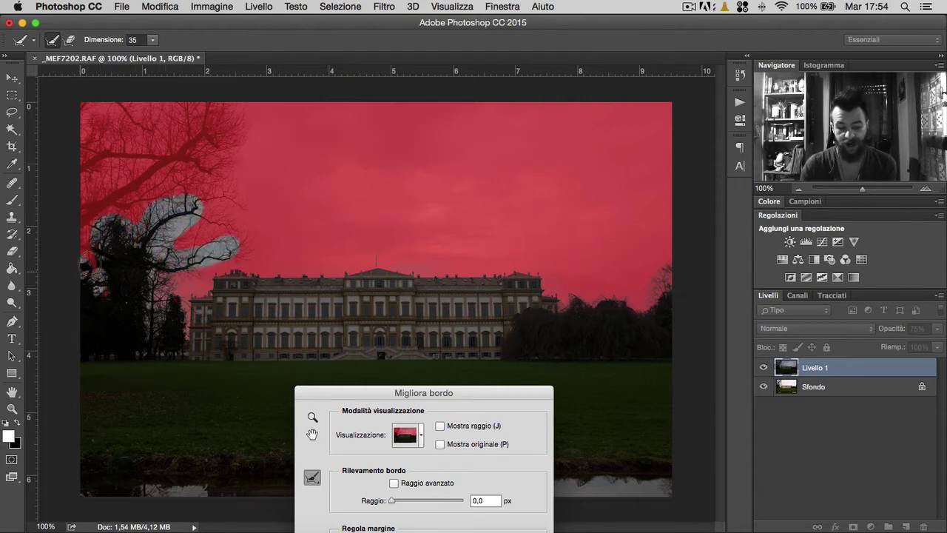
{"action": "left_click_drag", "start_coordinate": [191, 253], "coordinate": [260, 239]}
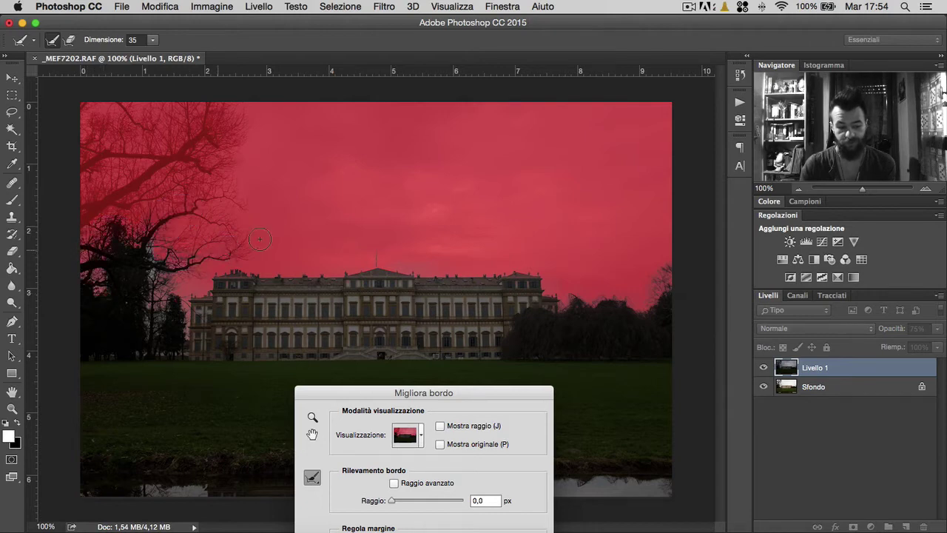
{"action": "left_click_drag", "start_coordinate": [162, 265], "coordinate": [151, 244]}
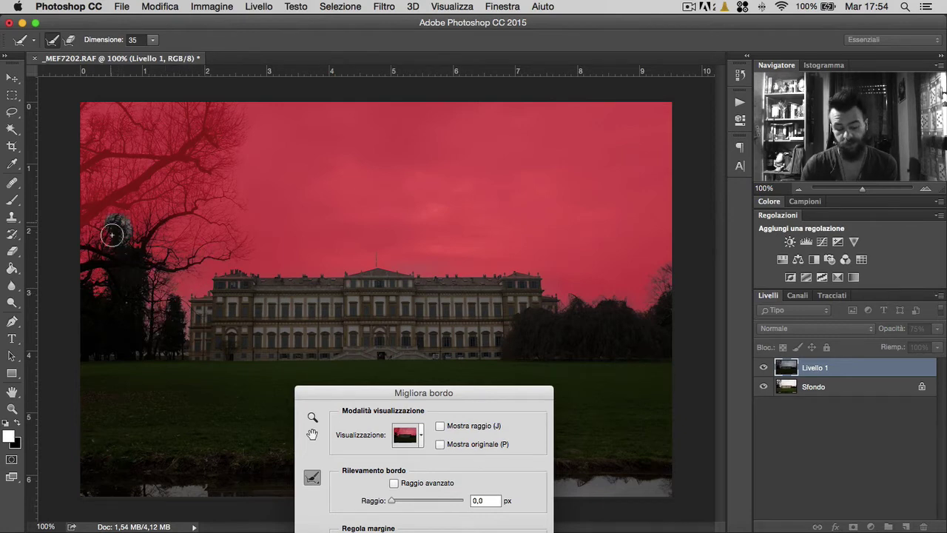
{"action": "left_click_drag", "start_coordinate": [139, 217], "coordinate": [115, 165]}
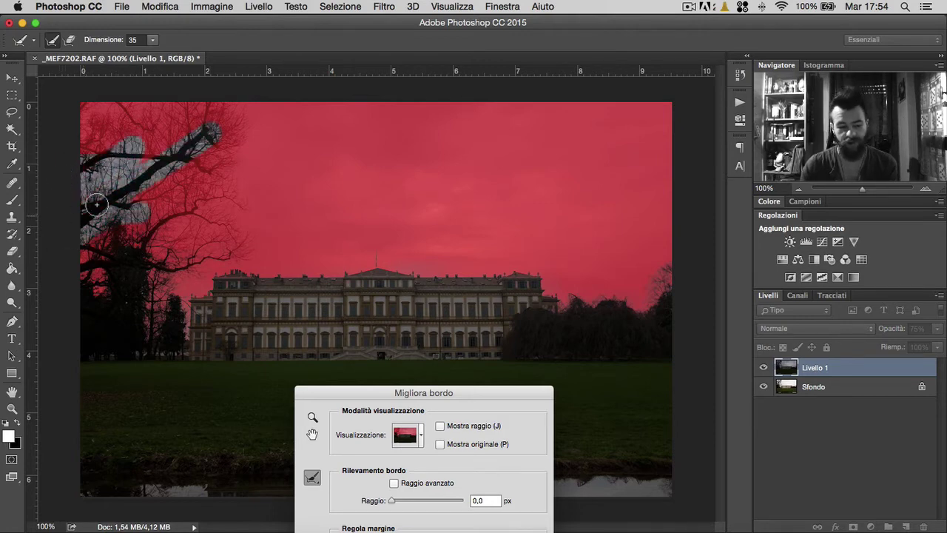
{"action": "mouse_move", "coordinate": [63, 165]}
{"action": "left_mouse_down"}
{"action": "mouse_move", "coordinate": [100, 173]}
{"action": "mouse_move", "coordinate": [187, 90]}
{"action": "mouse_move", "coordinate": [229, 130]}
{"action": "mouse_move", "coordinate": [236, 104]}
{"action": "mouse_move", "coordinate": [211, 157]}
{"action": "mouse_move", "coordinate": [176, 182]}
{"action": "mouse_move", "coordinate": [207, 195]}
{"action": "mouse_move", "coordinate": [224, 159]}
{"action": "mouse_move", "coordinate": [248, 207]}
{"action": "mouse_move", "coordinate": [148, 230]}
{"action": "mouse_move", "coordinate": [197, 222]}
{"action": "mouse_move", "coordinate": [182, 249]}
{"action": "mouse_move", "coordinate": [211, 237]}
{"action": "mouse_move", "coordinate": [231, 248]}
{"action": "mouse_move", "coordinate": [241, 225]}
{"action": "mouse_move", "coordinate": [243, 251]}
{"action": "mouse_move", "coordinate": [170, 274]}
{"action": "mouse_move", "coordinate": [186, 259]}
{"action": "left_mouse_up"}
{"action": "mouse_move", "coordinate": [230, 110]}
{"action": "left_mouse_down"}
{"action": "mouse_move", "coordinate": [244, 122]}
{"action": "mouse_move", "coordinate": [249, 222]}
{"action": "mouse_move", "coordinate": [239, 248]}
{"action": "mouse_move", "coordinate": [230, 242]}
{"action": "left_mouse_up"}
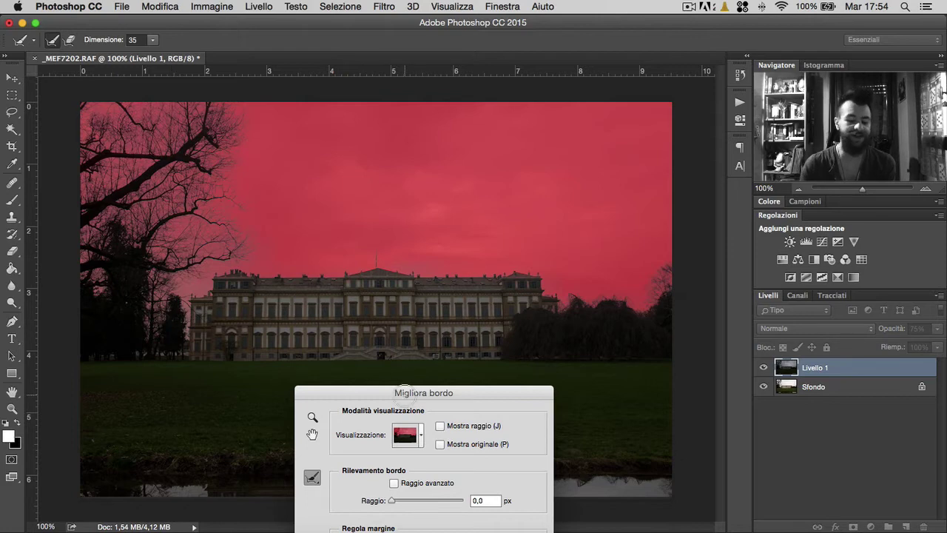
Check the Raggio edge-detection value and accept the refined selection.
{"action": "left_click_drag", "start_coordinate": [405, 391], "coordinate": [364, 151]}
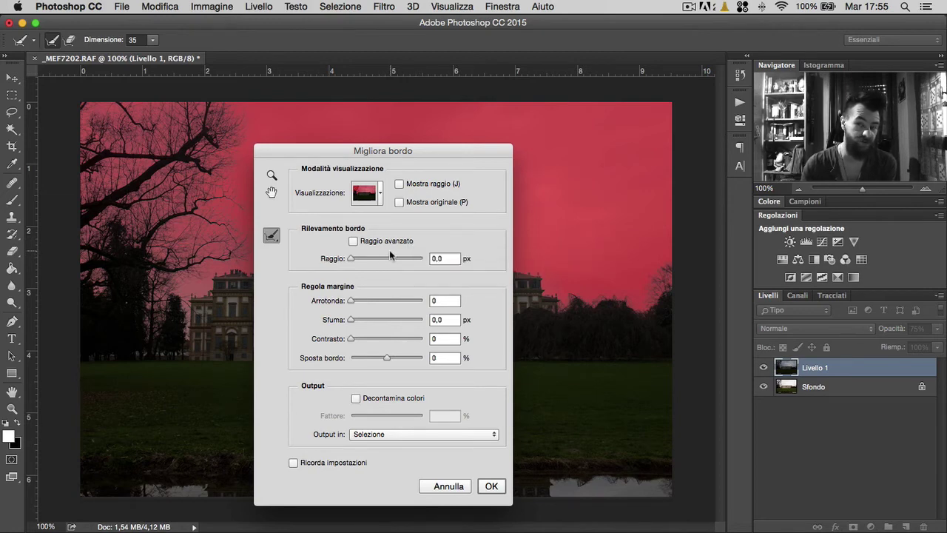
{"action": "left_click_drag", "start_coordinate": [346, 152], "coordinate": [329, 144]}
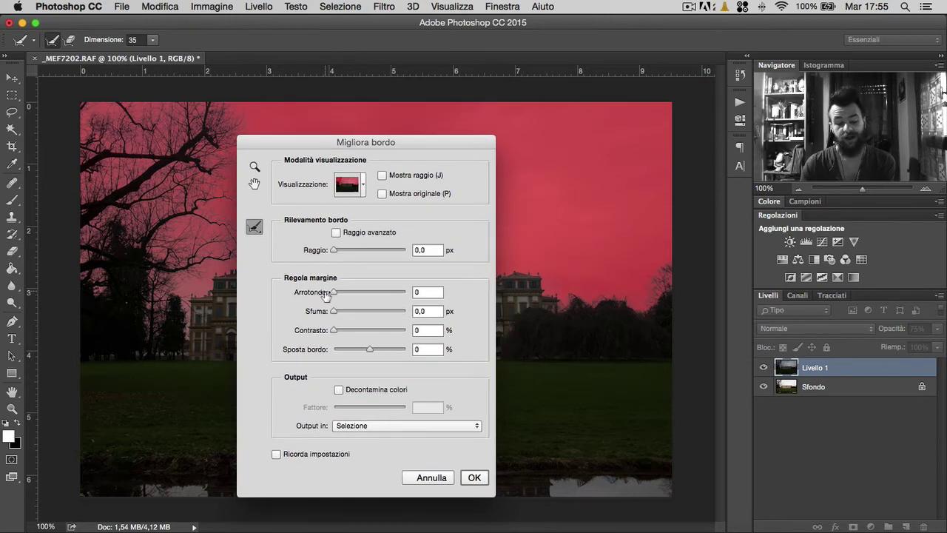
{"action": "left_click", "coordinate": [352, 251]}
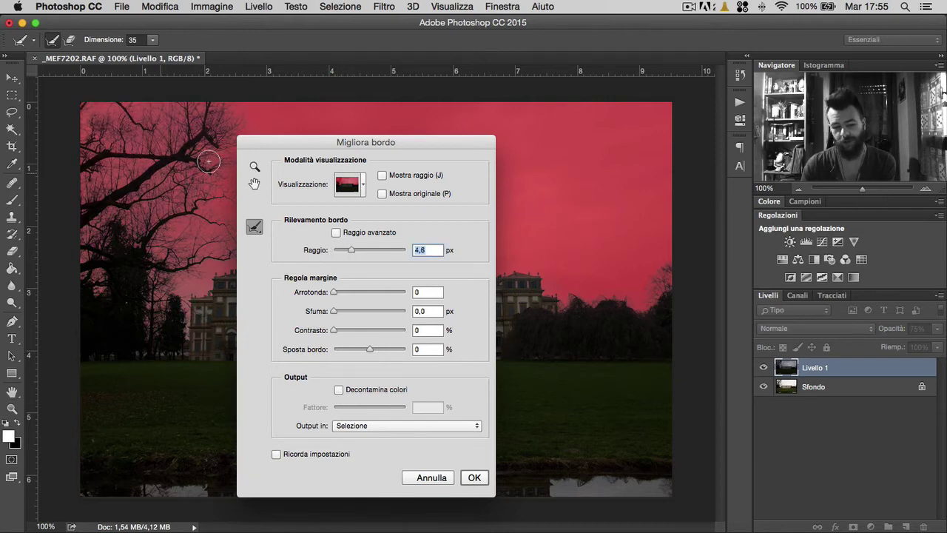
{"action": "left_click_drag", "start_coordinate": [271, 152], "coordinate": [303, 150]}
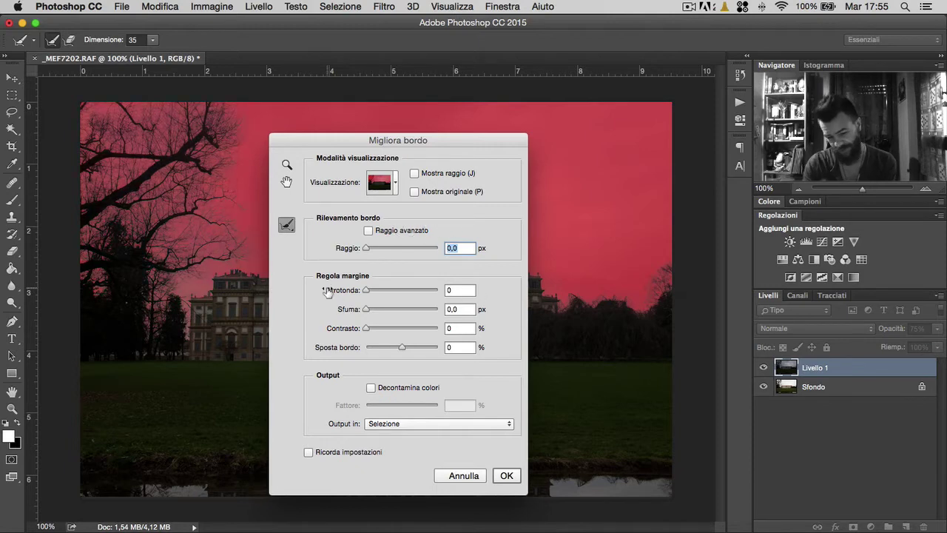
{"action": "left_click", "coordinate": [506, 475]}
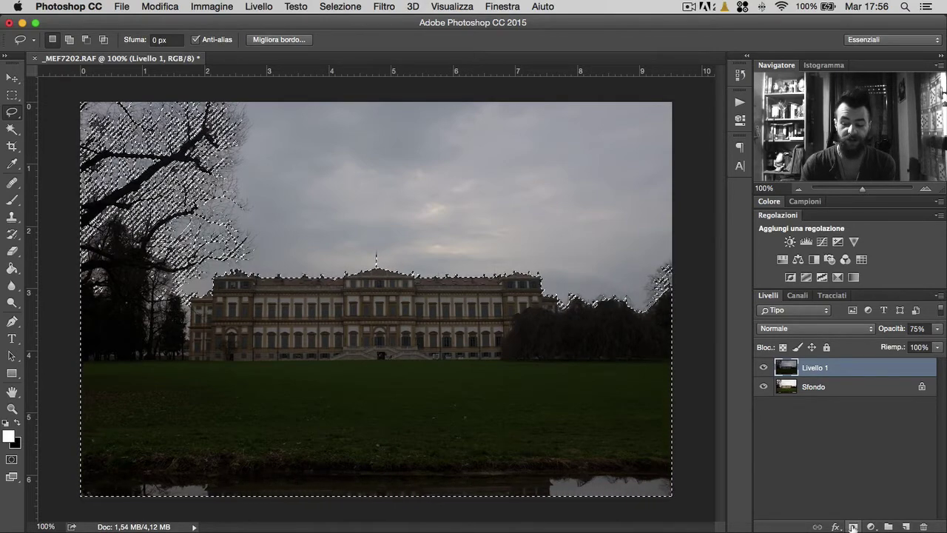
Mask Livello 1 with the refined selection and toggle its visibility to compare against the original.
{"action": "left_click", "coordinate": [853, 527]}
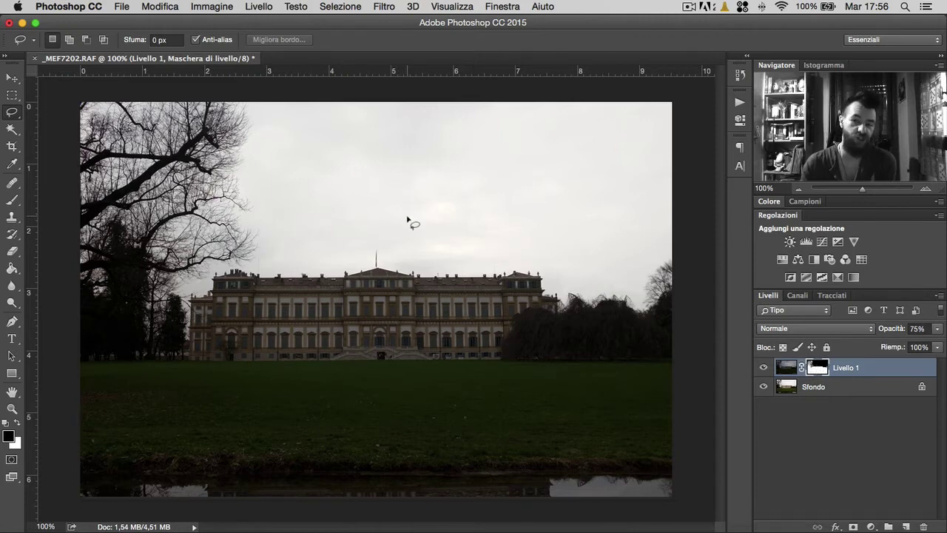
{"action": "left_click", "coordinate": [821, 372], "text": "shift"}
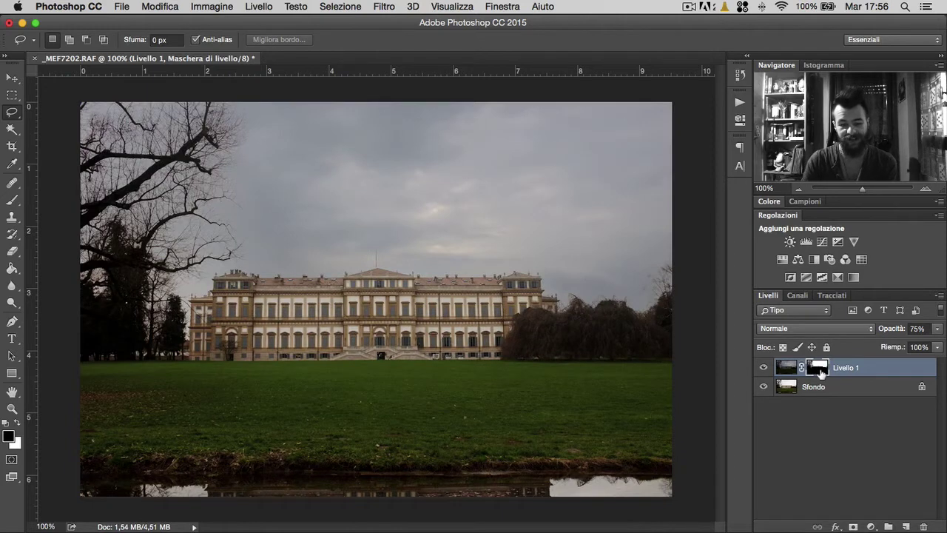
{"action": "left_click", "coordinate": [764, 368]}
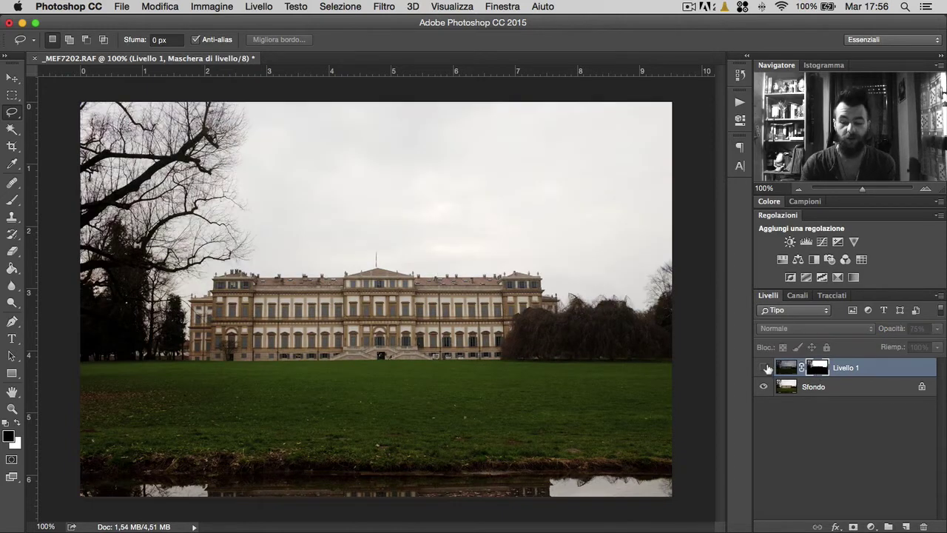
{"action": "left_click", "coordinate": [764, 367]}
{"action": "left_click", "coordinate": [764, 368]}
{"action": "left_click", "coordinate": [764, 368]}
{"action": "left_click", "coordinate": [765, 367]}
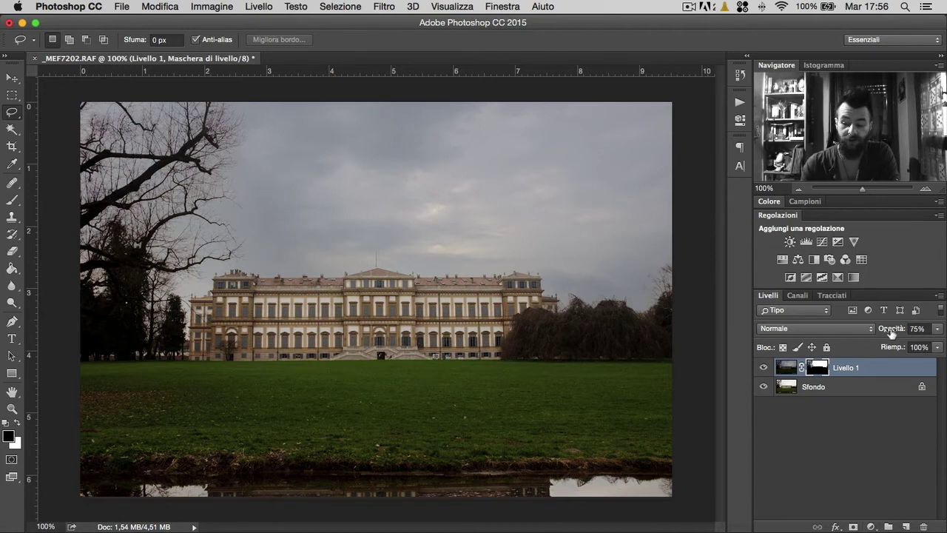
Set Livello 1's opacity to 60%, then raise it to 70%.
{"action": "left_click_drag", "start_coordinate": [879, 335], "coordinate": [898, 332]}
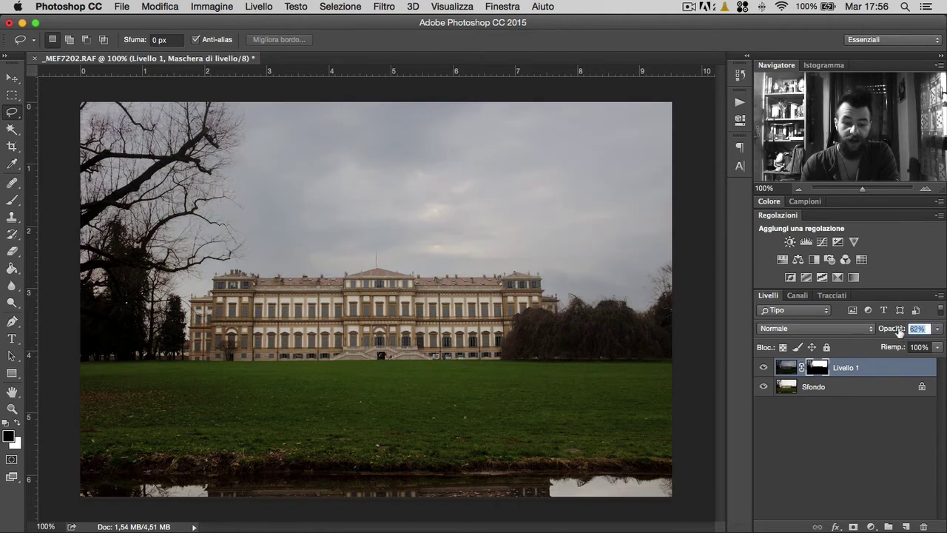
{"action": "type", "text": "60"}
{"action": "key", "text": "Return"}
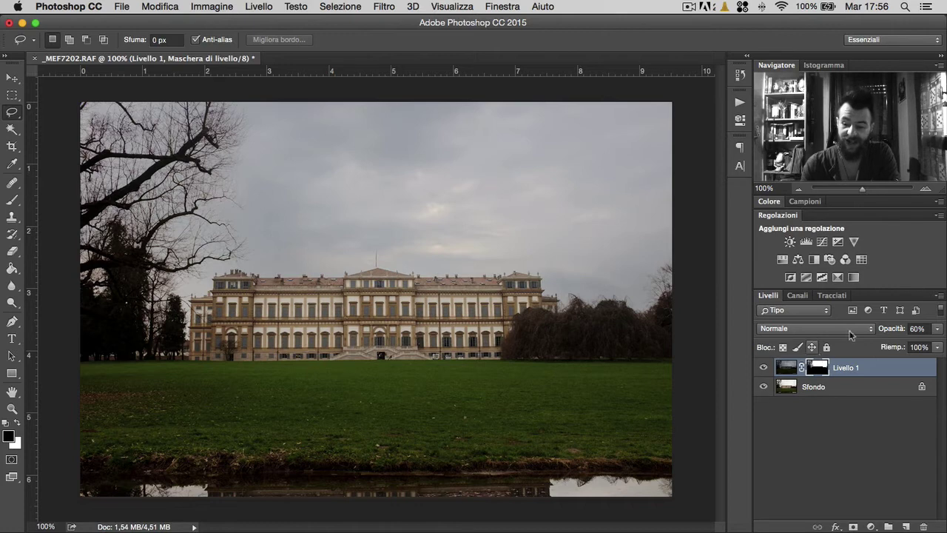
{"action": "left_click", "coordinate": [892, 331]}
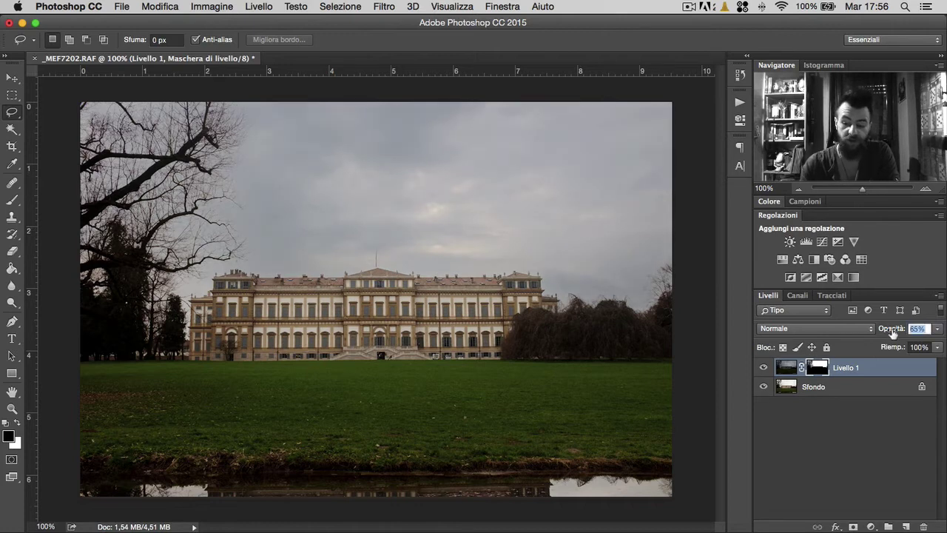
{"action": "key", "text": "Up"}
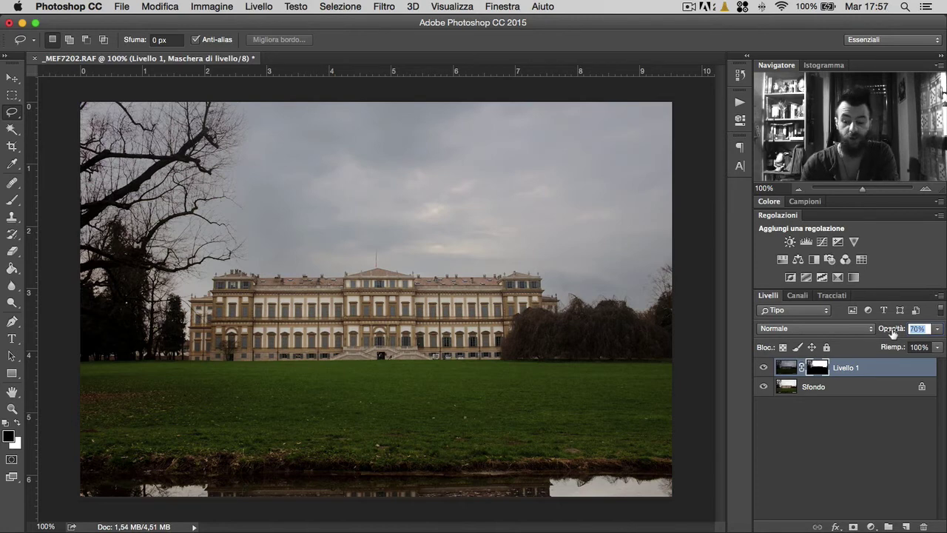
{"action": "key", "text": "Return"}
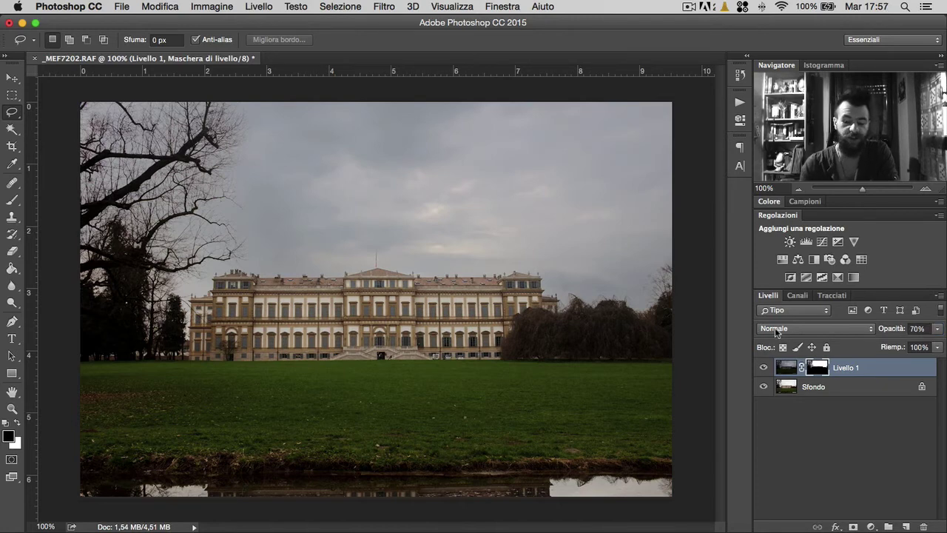
Try the Moltiplica, Scolora and Schiarisci blend modes on Livello 1.
{"action": "left_click", "coordinate": [776, 332]}
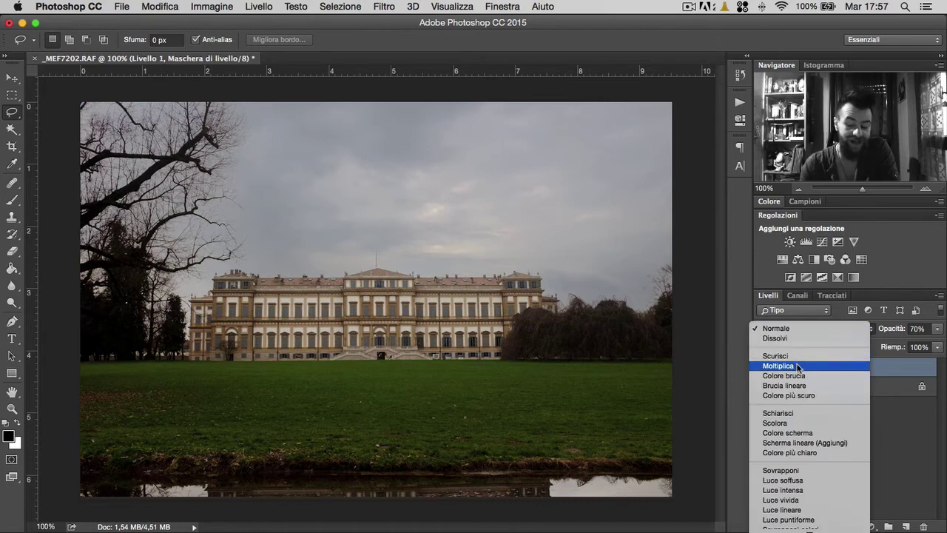
{"action": "left_click", "coordinate": [856, 316]}
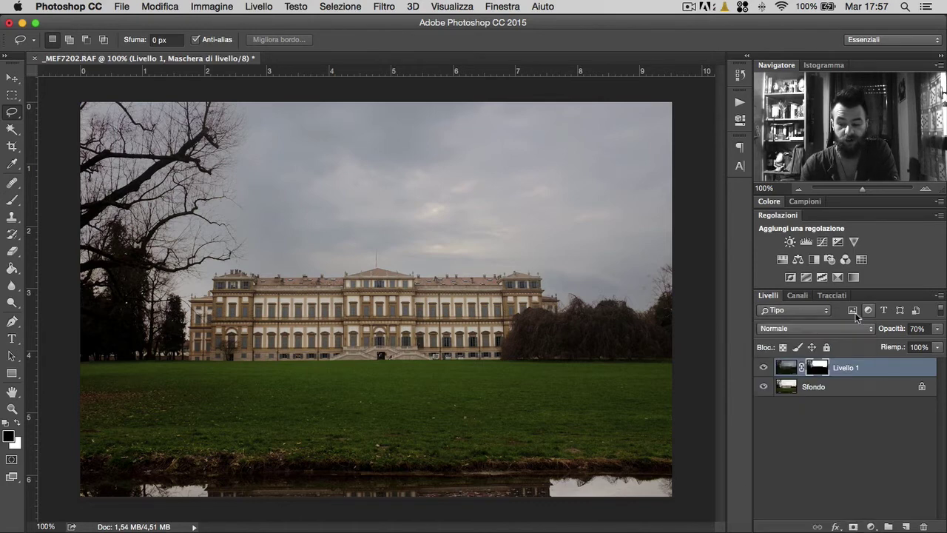
{"action": "left_click", "coordinate": [793, 331]}
{"action": "left_click", "coordinate": [799, 364]}
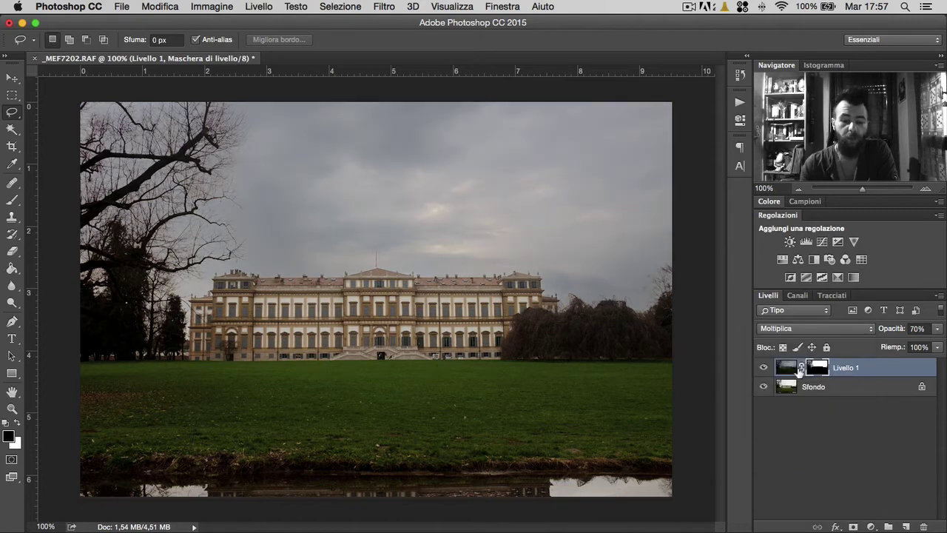
{"action": "left_click", "coordinate": [787, 332]}
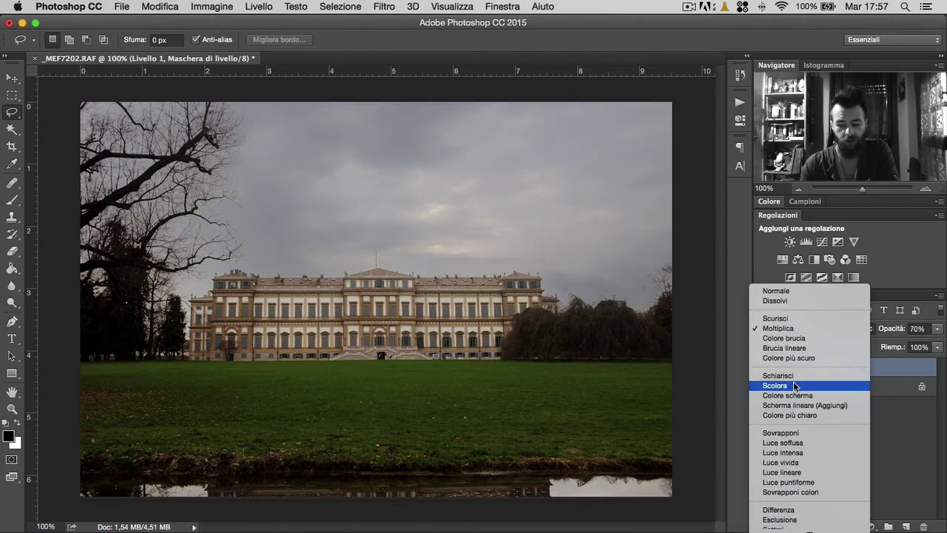
{"action": "left_click", "coordinate": [795, 385]}
{"action": "left_click", "coordinate": [773, 328]}
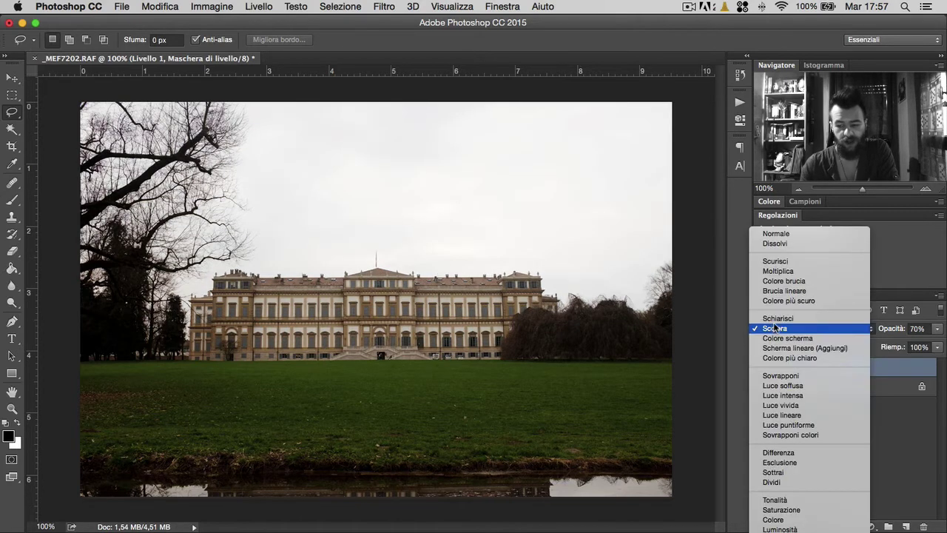
{"action": "left_click", "coordinate": [780, 318]}
{"action": "left_click", "coordinate": [778, 331]}
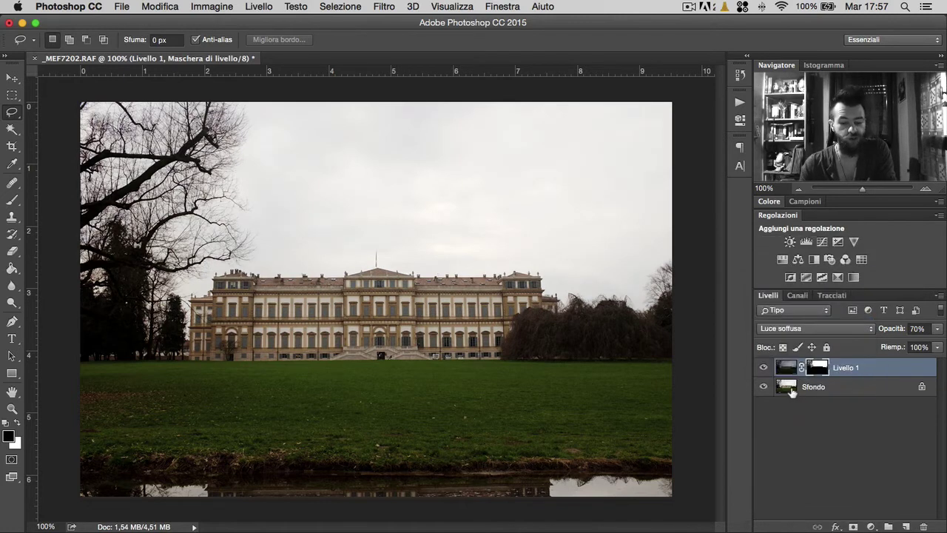
{"action": "left_click", "coordinate": [782, 328]}
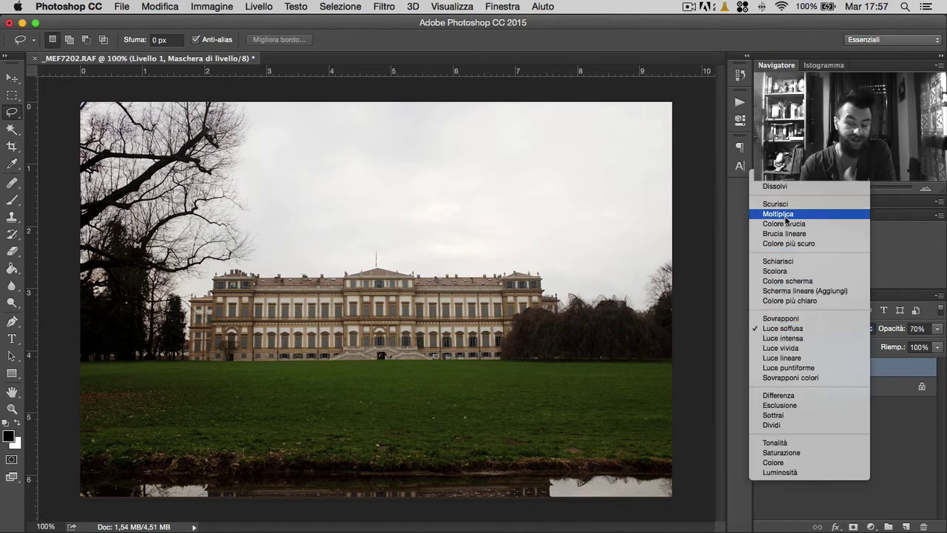
Compare Moltiplica, Scurisci and Normale, settling on Scurisci for Livello 1.
{"action": "left_click", "coordinate": [778, 213]}
{"action": "left_click", "coordinate": [793, 325]}
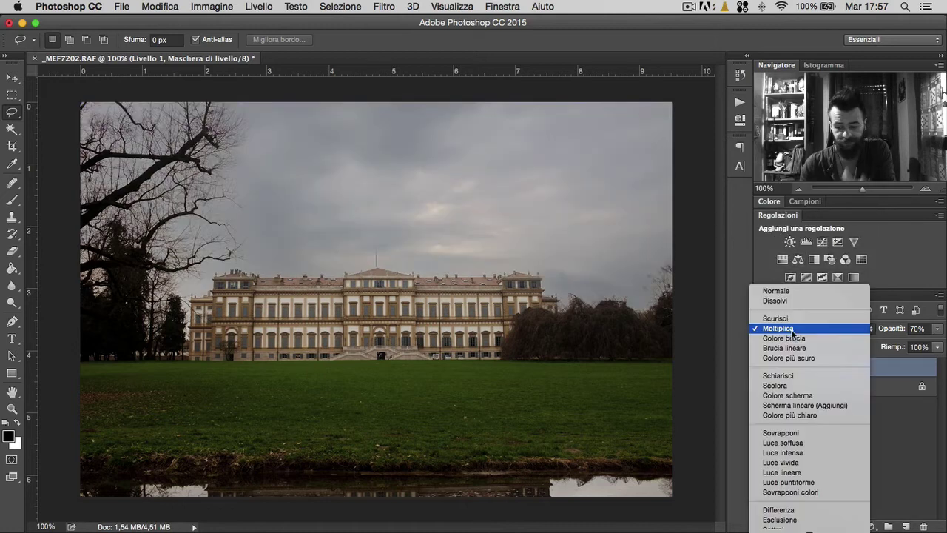
{"action": "left_click", "coordinate": [790, 319]}
{"action": "left_click", "coordinate": [787, 329]}
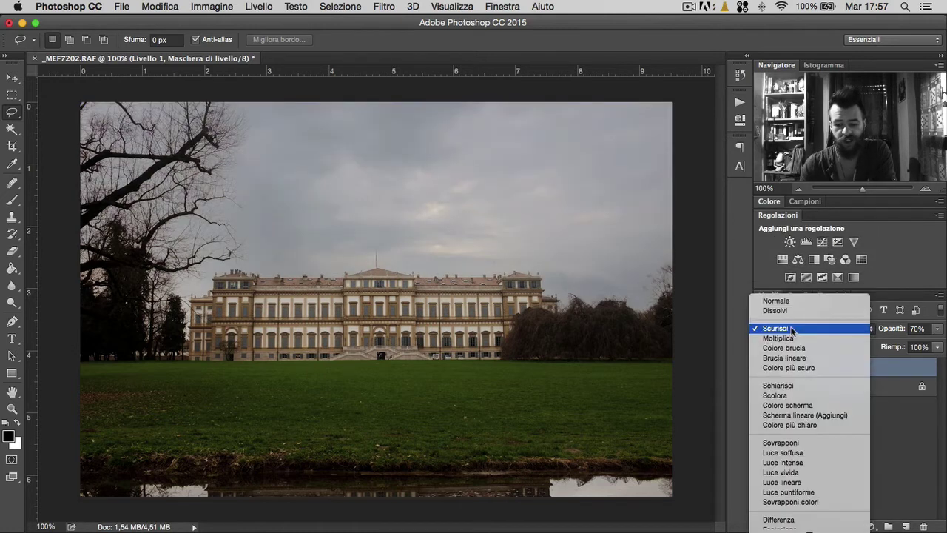
{"action": "left_click", "coordinate": [781, 303]}
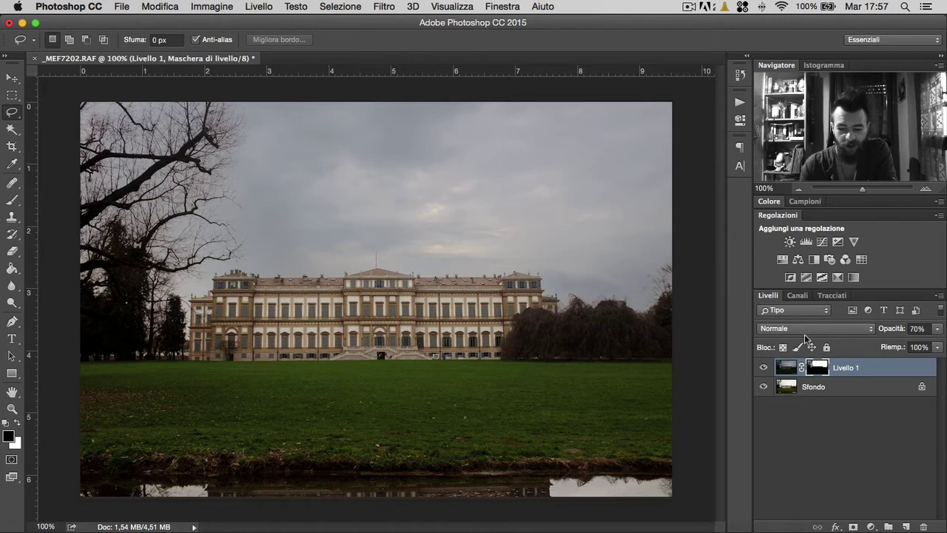
{"action": "left_click", "coordinate": [804, 332]}
{"action": "left_click", "coordinate": [794, 356]}
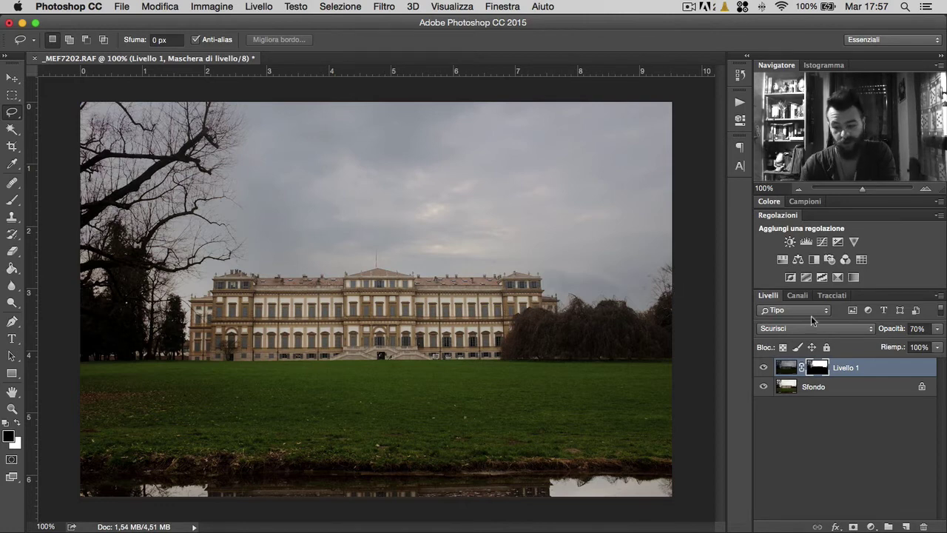
View Livello 1's mask alone, ready a 17 px brush, then return to the normal photo view.
{"action": "left_click_drag", "start_coordinate": [896, 334], "coordinate": [896, 334]}
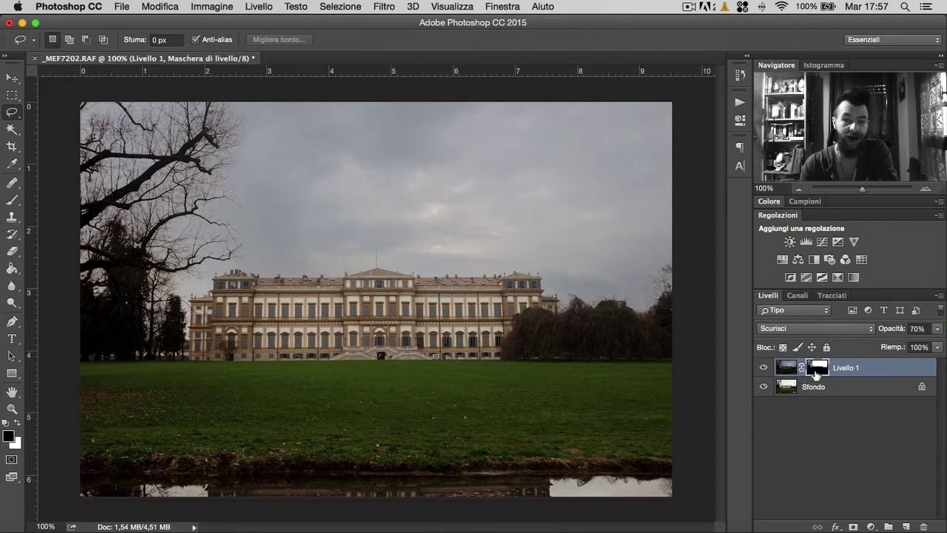
{"action": "left_click", "coordinate": [816, 372], "text": "alt"}
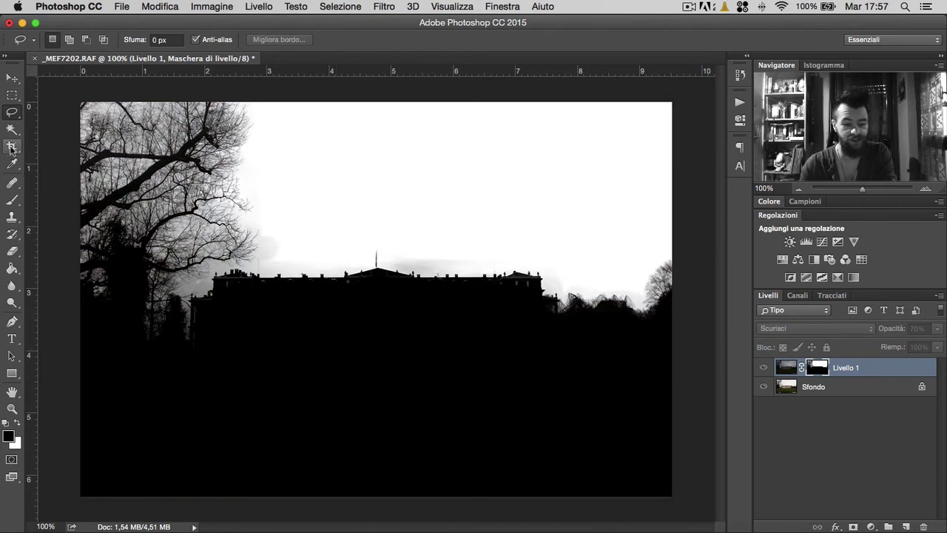
{"action": "left_click", "coordinate": [12, 199]}
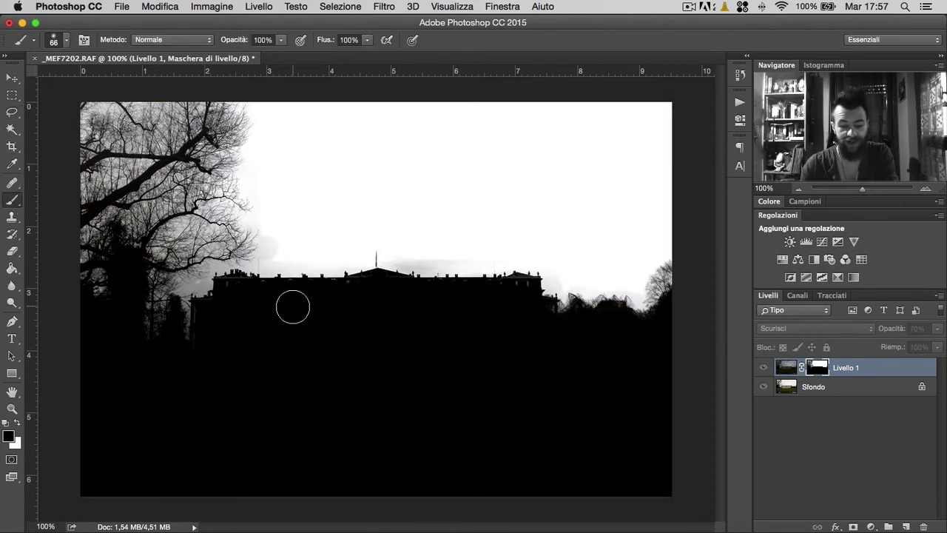
{"action": "left_click_drag", "start_coordinate": [329, 305], "coordinate": [338, 306]}
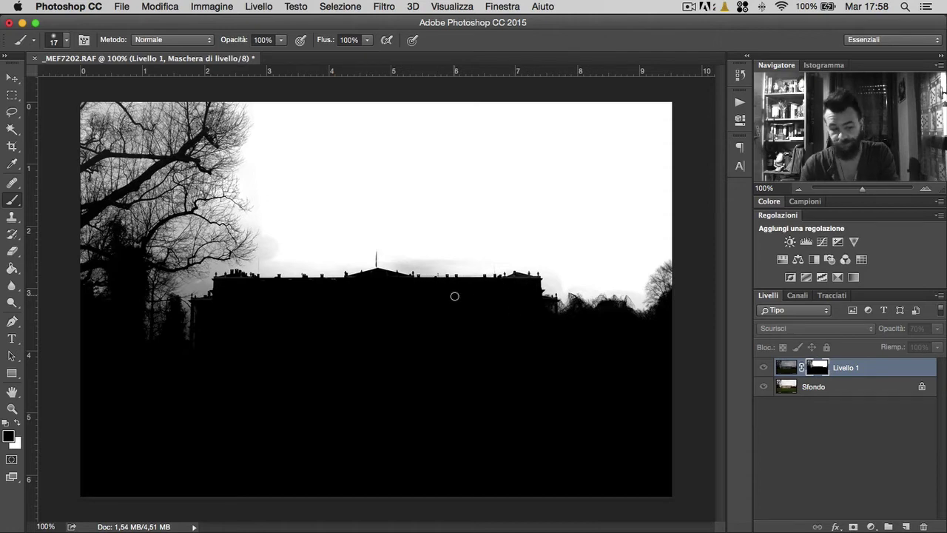
{"action": "left_click", "coordinate": [839, 389]}
{"action": "left_click", "coordinate": [842, 372]}
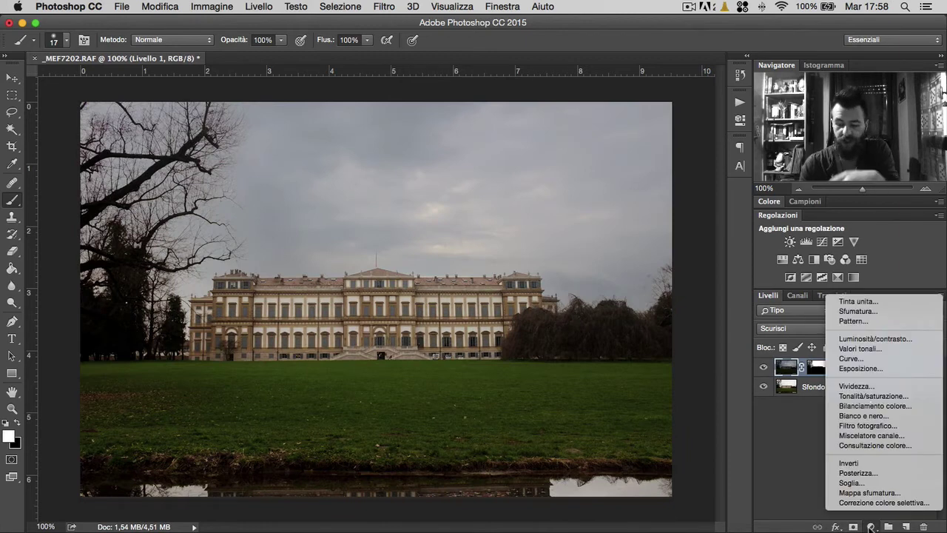
Add a Curves adjustment layer with an S-curve raising highlights and lowering shadows.
{"action": "left_click", "coordinate": [871, 526]}
{"action": "left_click", "coordinate": [859, 359]}
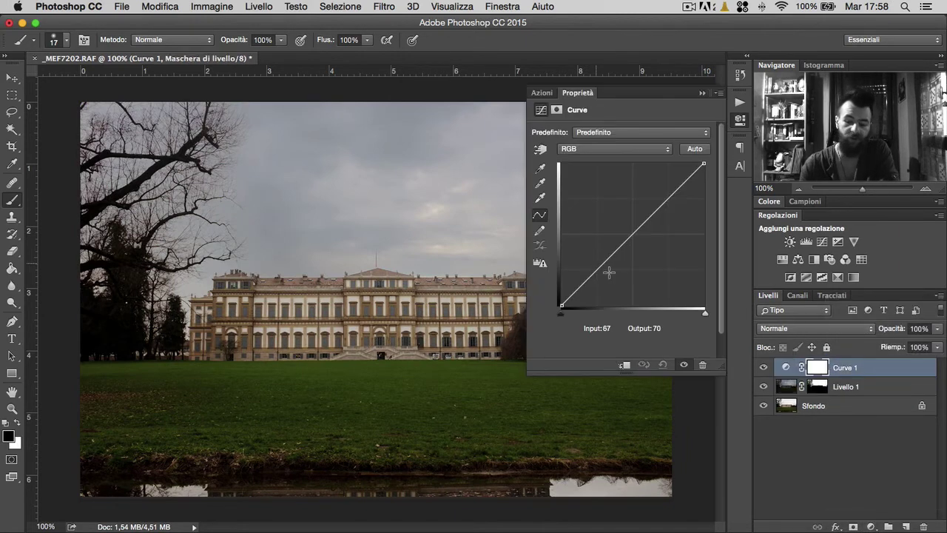
{"action": "left_click", "coordinate": [608, 264]}
{"action": "left_click_drag", "start_coordinate": [653, 213], "coordinate": [654, 211]}
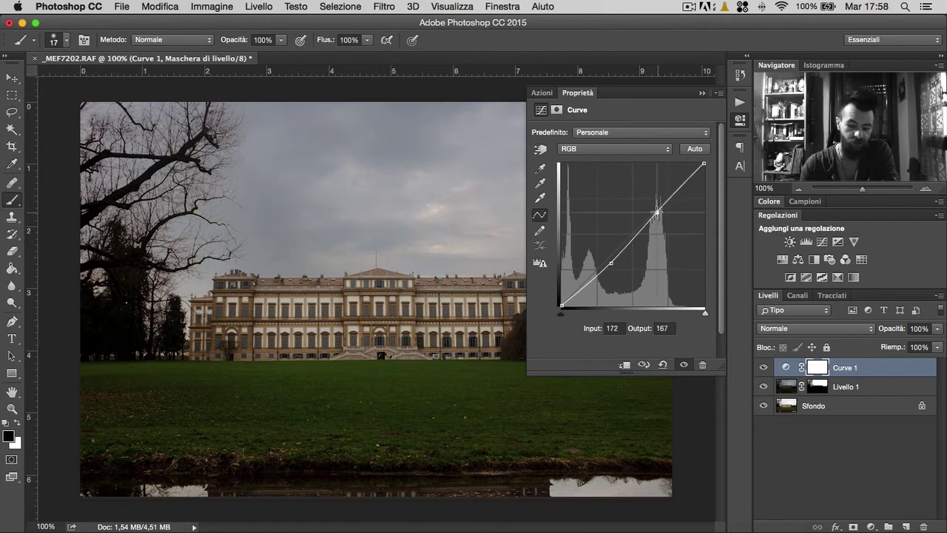
{"action": "left_click_drag", "start_coordinate": [611, 265], "coordinate": [613, 267]}
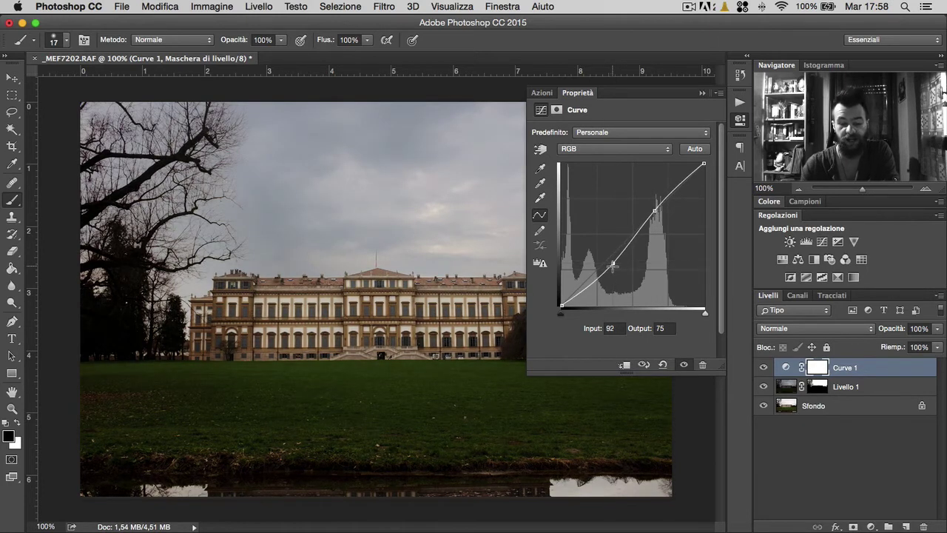
{"action": "left_click", "coordinate": [740, 119]}
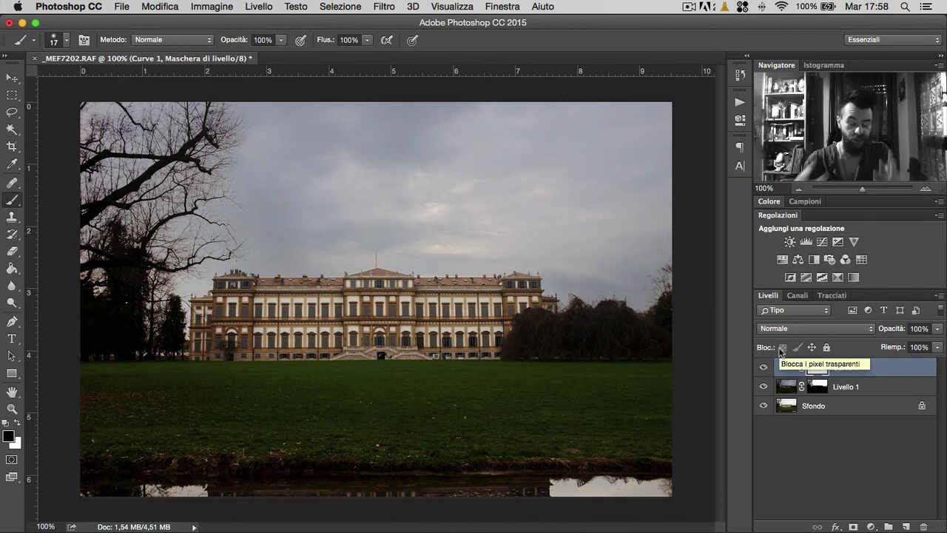
Dismiss the adjustment list without adding anything and reselect Livello 1.
{"action": "left_click", "coordinate": [870, 526]}
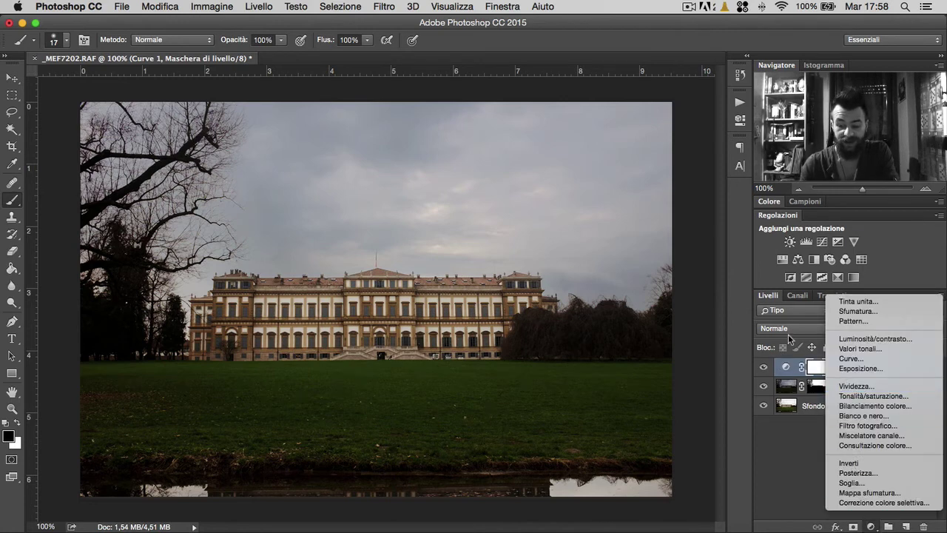
{"action": "left_click", "coordinate": [800, 385]}
{"action": "left_click", "coordinate": [797, 387]}
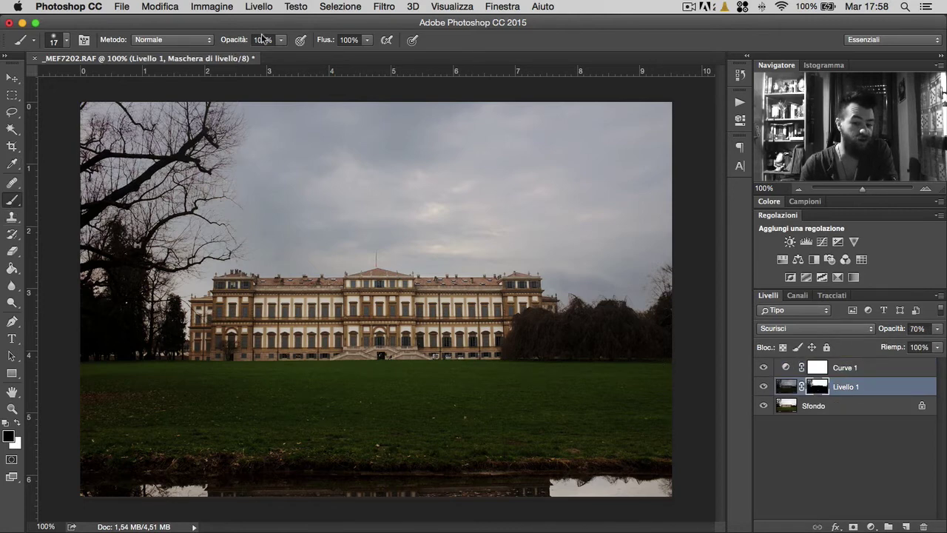
Set a white 79 px brush at 36% opacity, undoing a trial stroke over the grass.
{"action": "left_click_drag", "start_coordinate": [238, 40], "coordinate": [194, 49]}
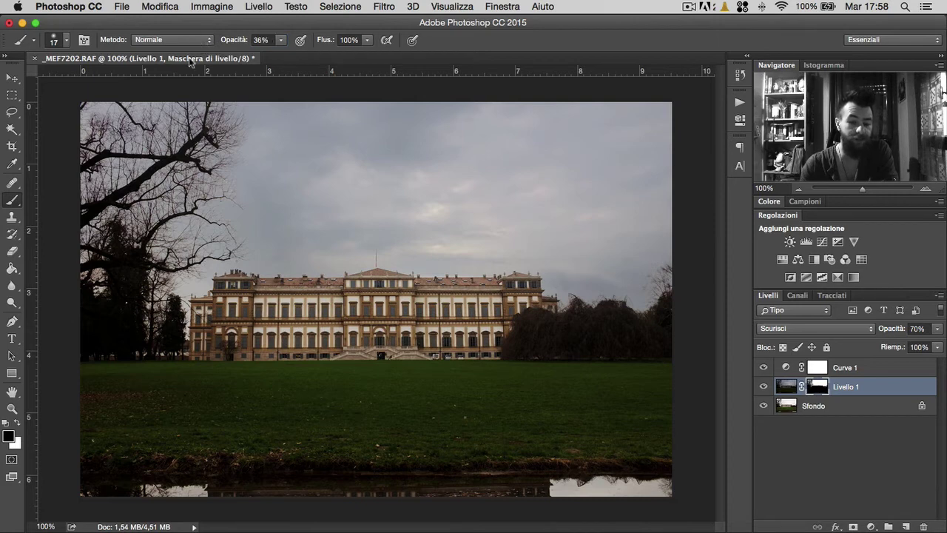
{"action": "key", "text": "x"}
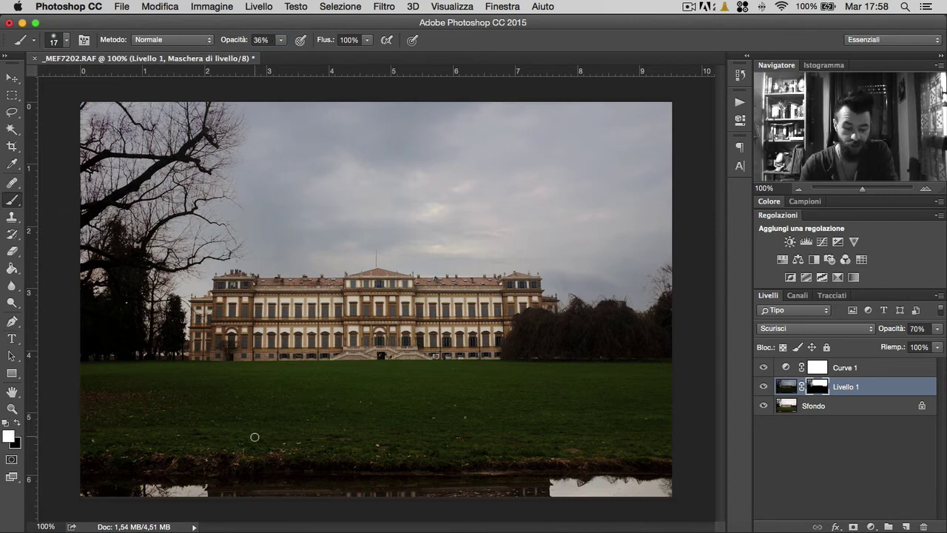
{"action": "left_click_drag", "start_coordinate": [254, 434], "coordinate": [228, 441]}
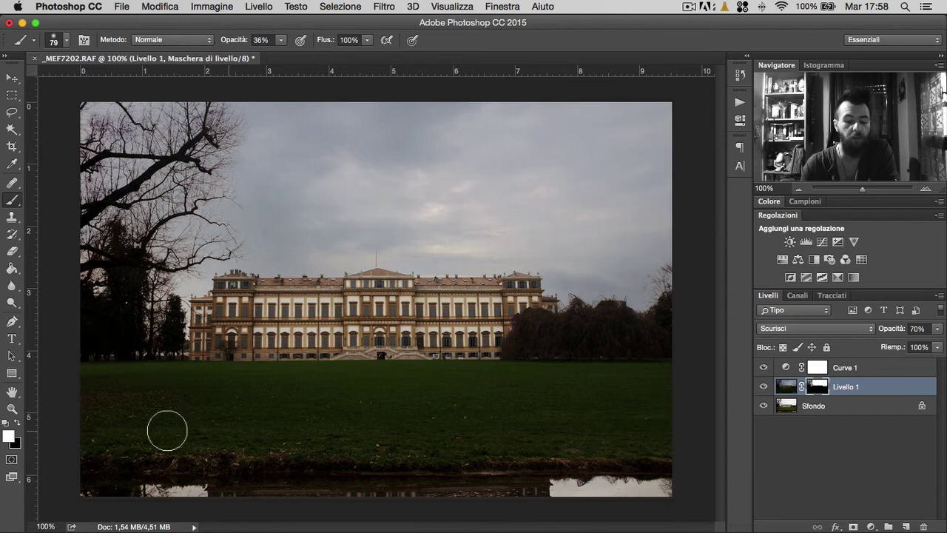
{"action": "left_click_drag", "start_coordinate": [294, 388], "coordinate": [521, 410]}
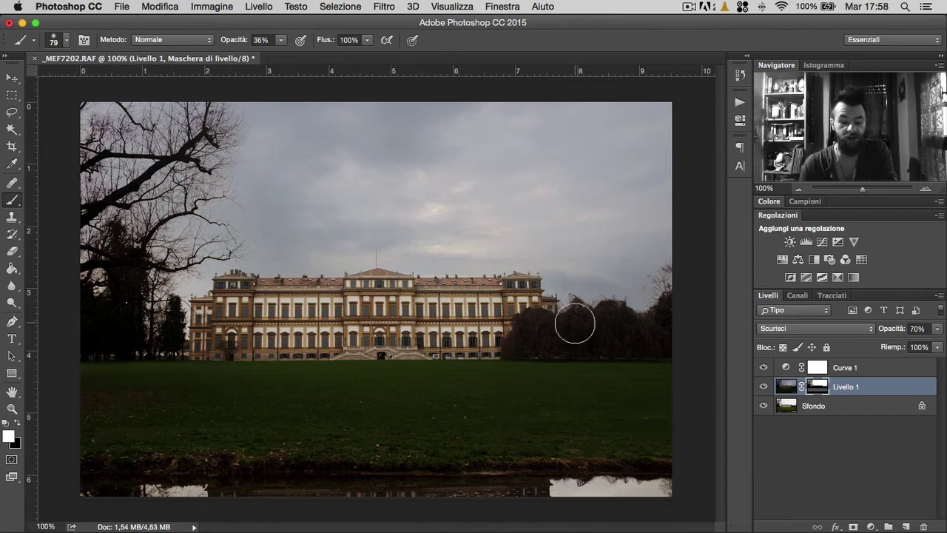
{"action": "key", "text": "ctrl+z"}
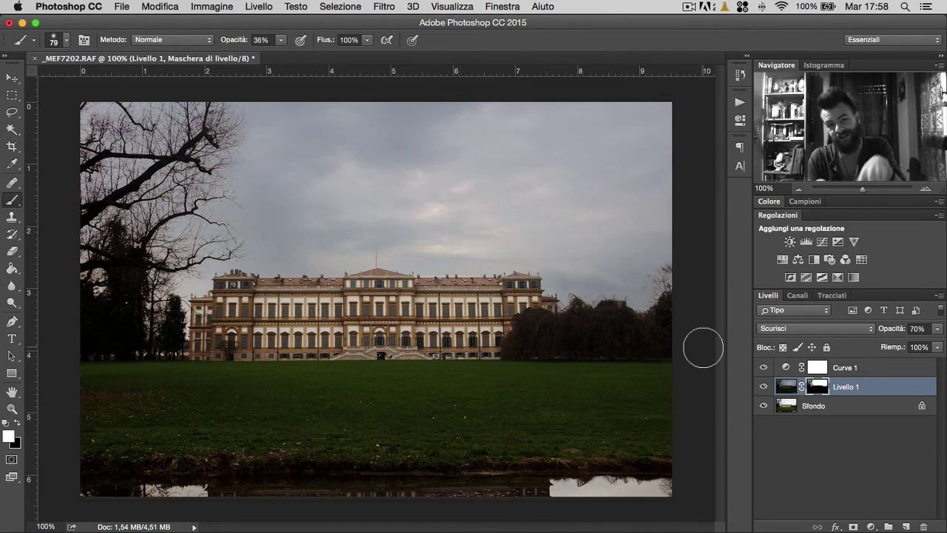
{"action": "left_click", "coordinate": [820, 369]}
Add a Curve 2 adjustment layer and raise the RGB curve's midpoint to brighten the facade.
{"action": "left_click", "coordinate": [870, 526]}
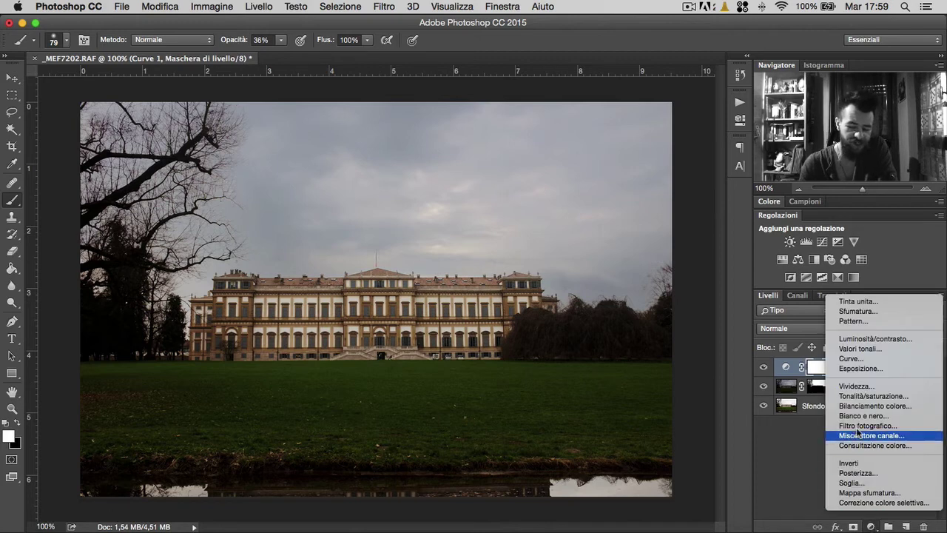
{"action": "left_click", "coordinate": [861, 359]}
{"action": "left_click_drag", "start_coordinate": [626, 244], "coordinate": [621, 233]}
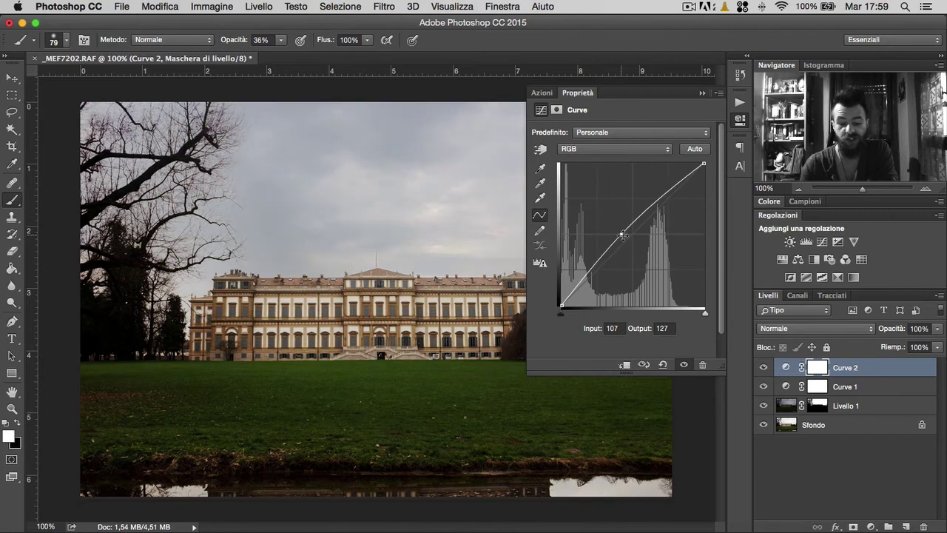
{"action": "left_click", "coordinate": [740, 120]}
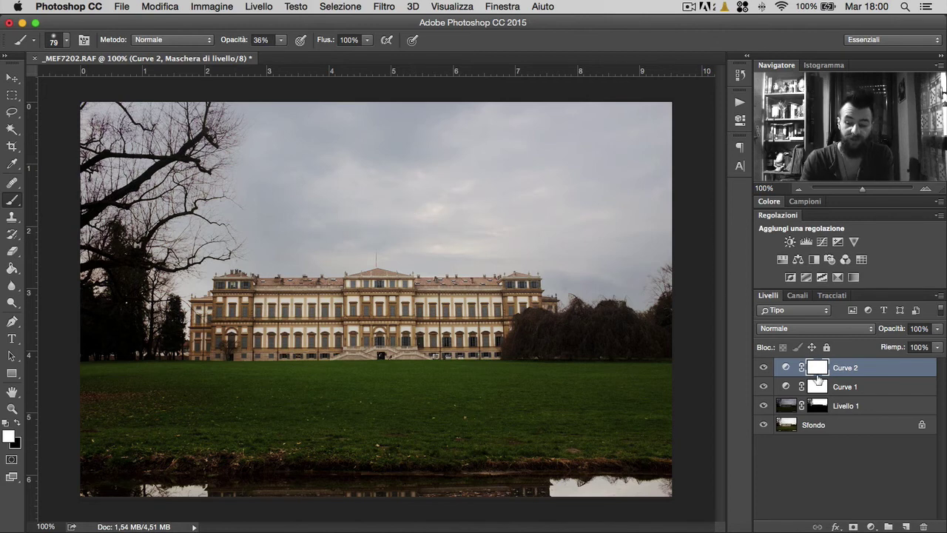
{"action": "left_click", "coordinate": [864, 390]}
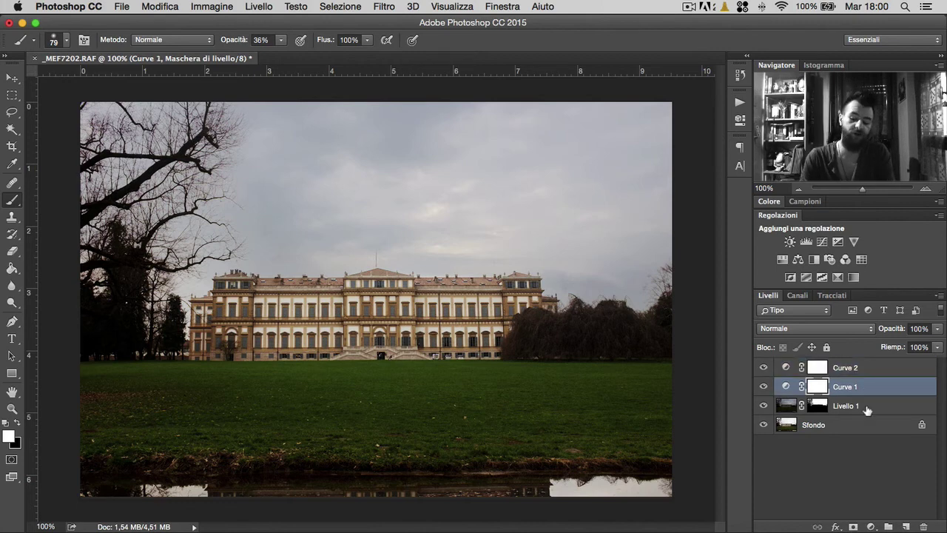